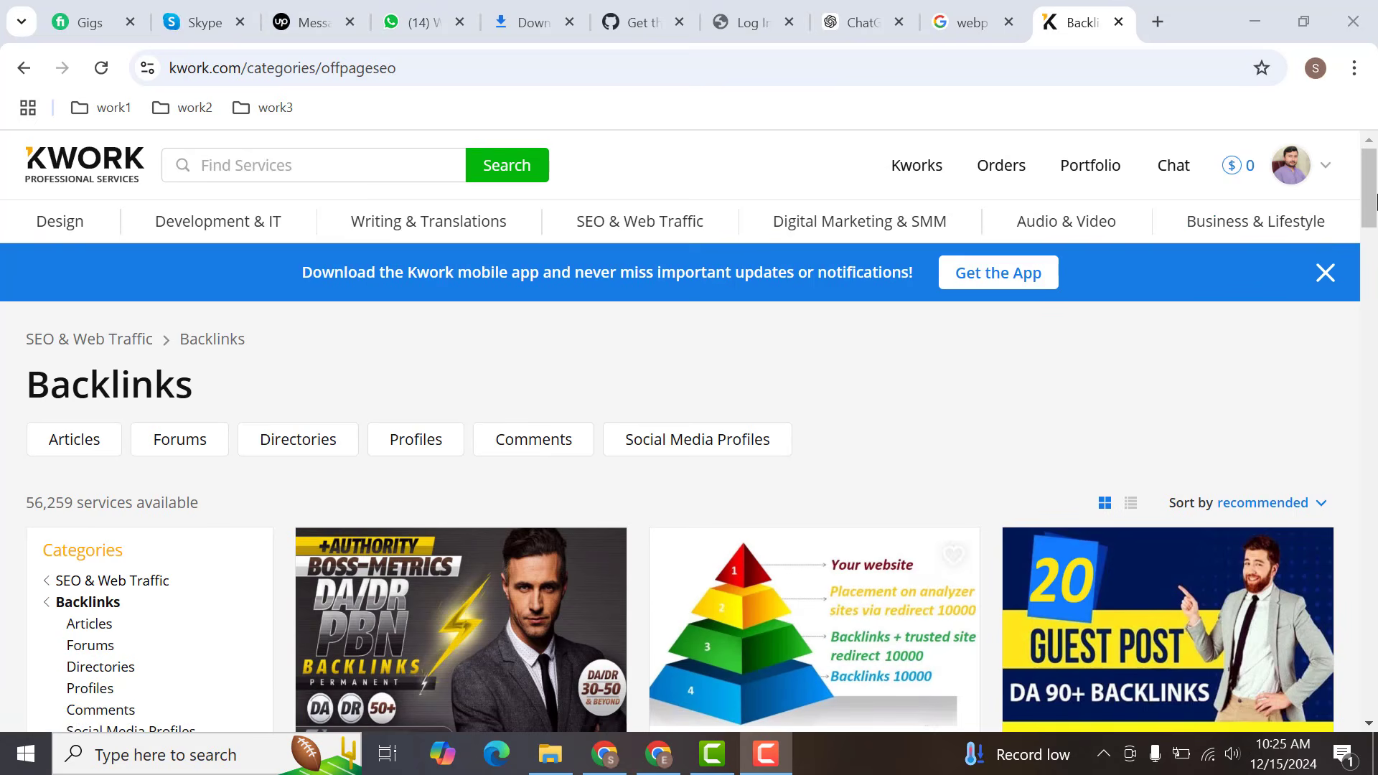
Dismiss the mobile app banner and start creating a new kwork from the My Kworks page.
scroll(1374, 248, down, 5)
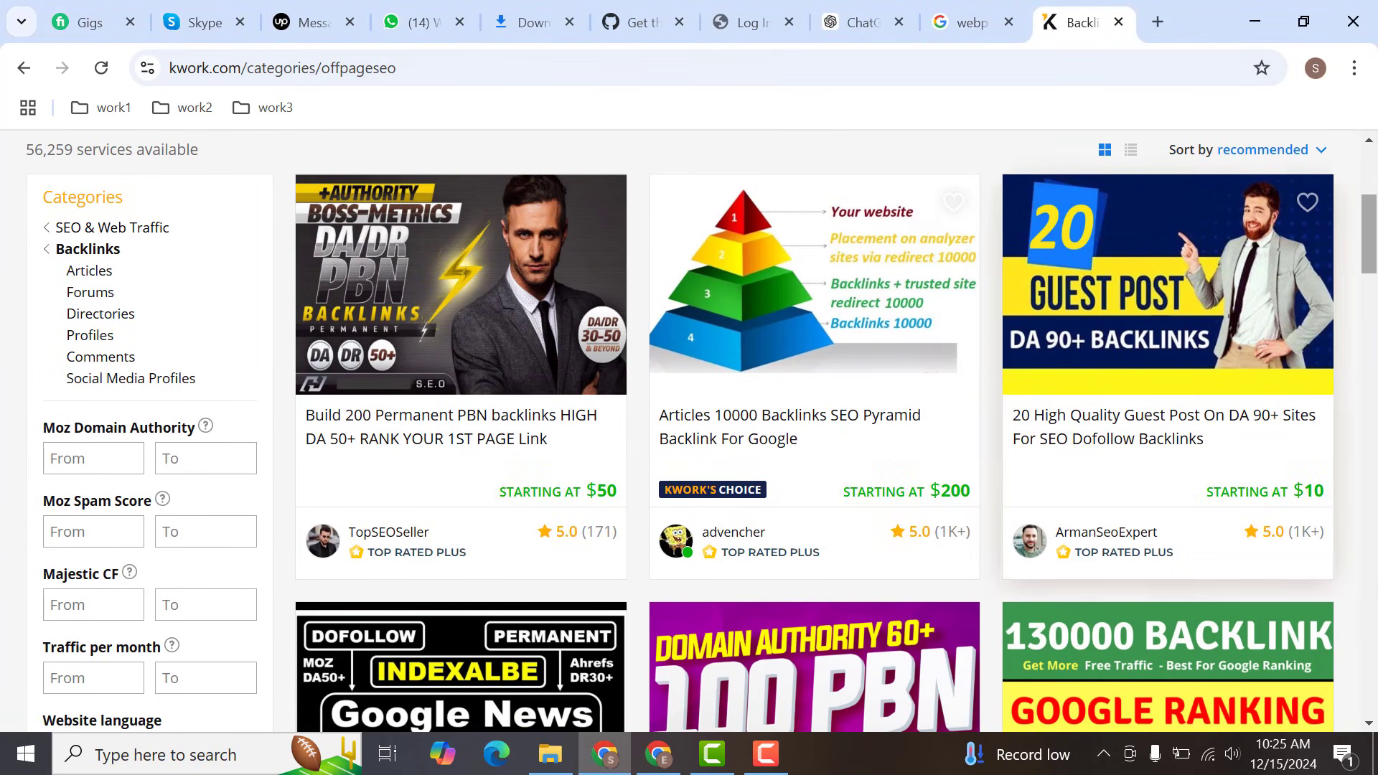
scroll(1374, 309, down, 5)
drag(1374, 308, 1374, 216)
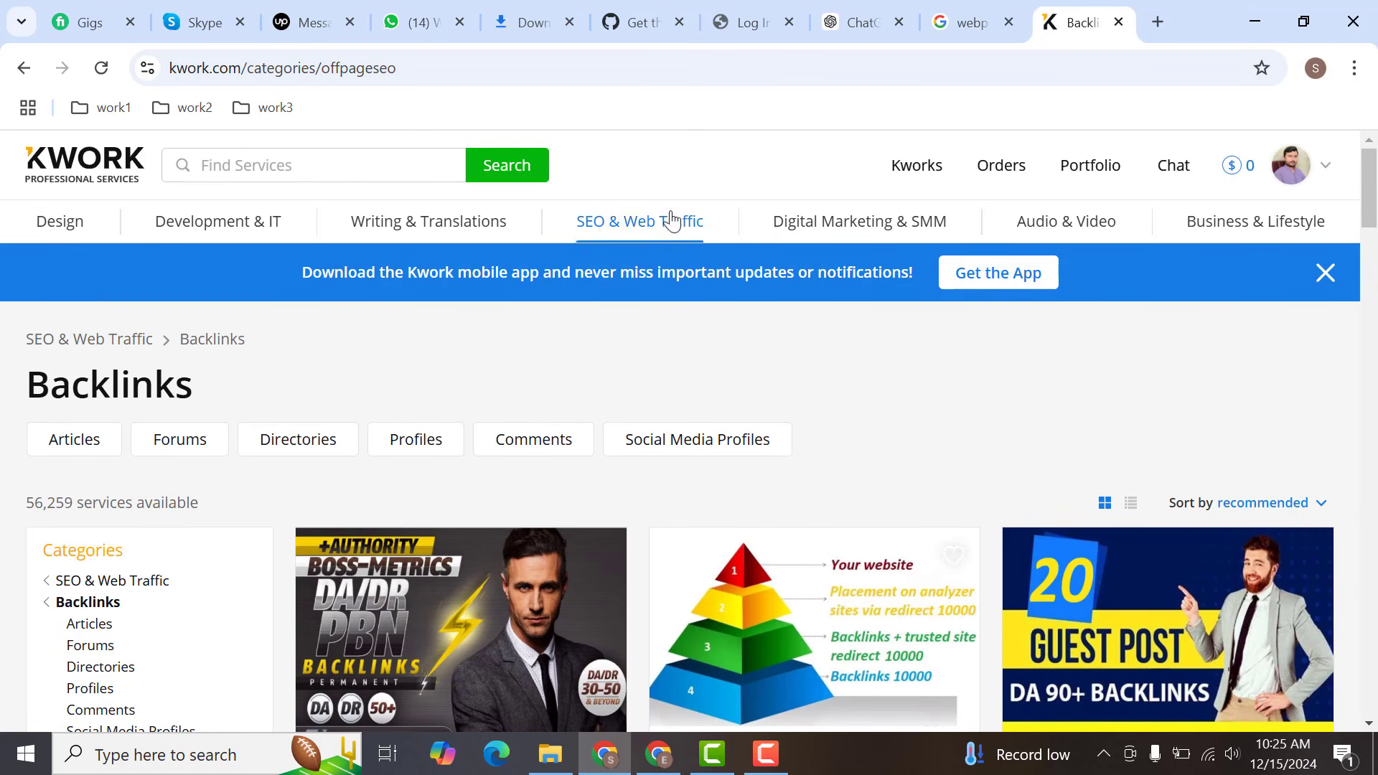
mouse_move(534, 231)
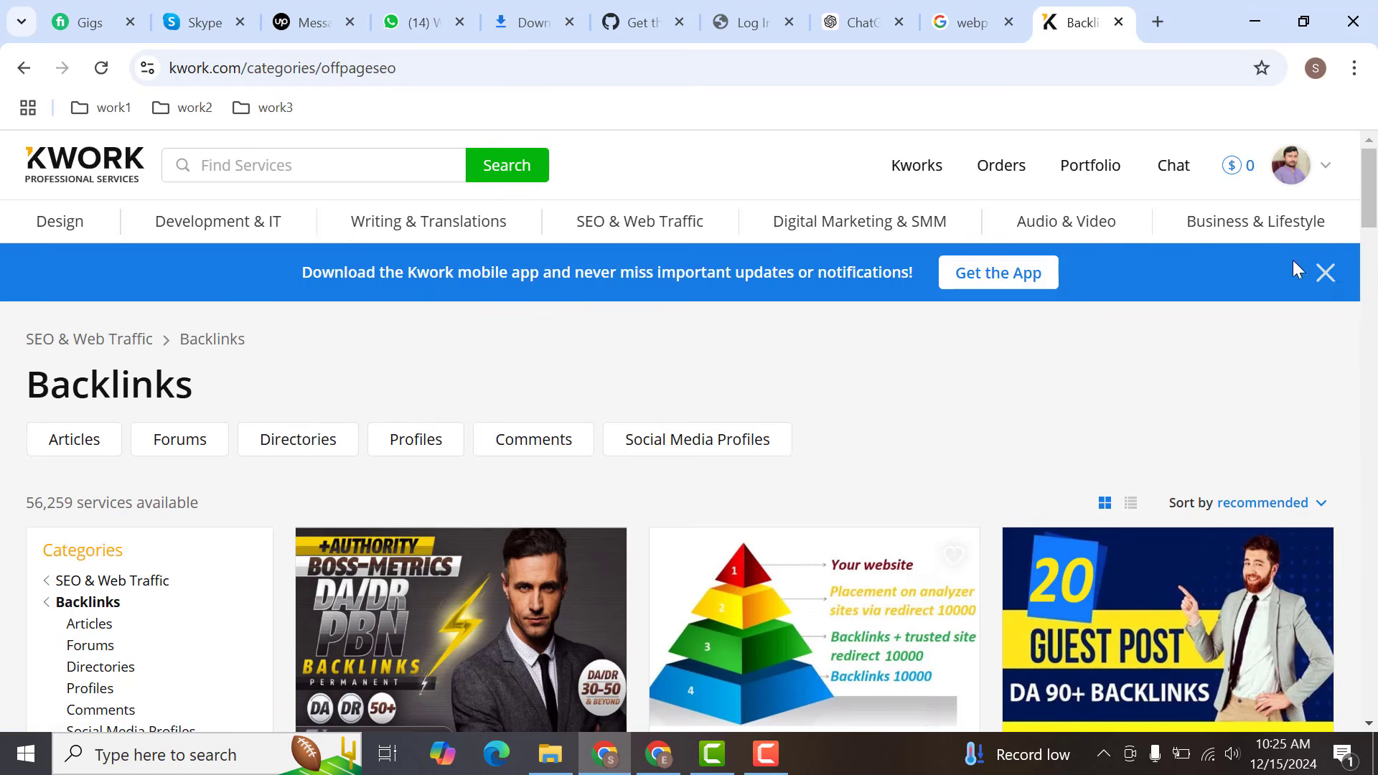
click(1326, 274)
mouse_move(1273, 226)
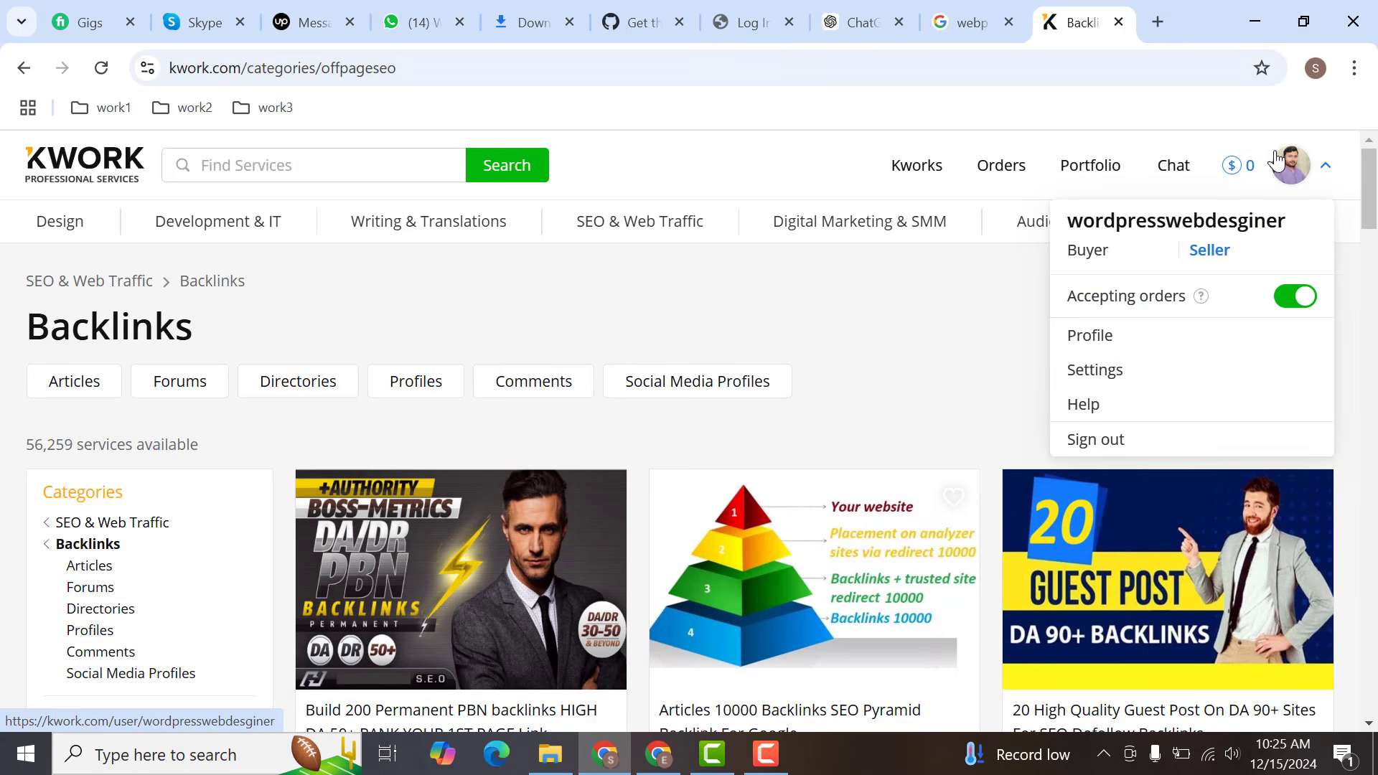
click(901, 175)
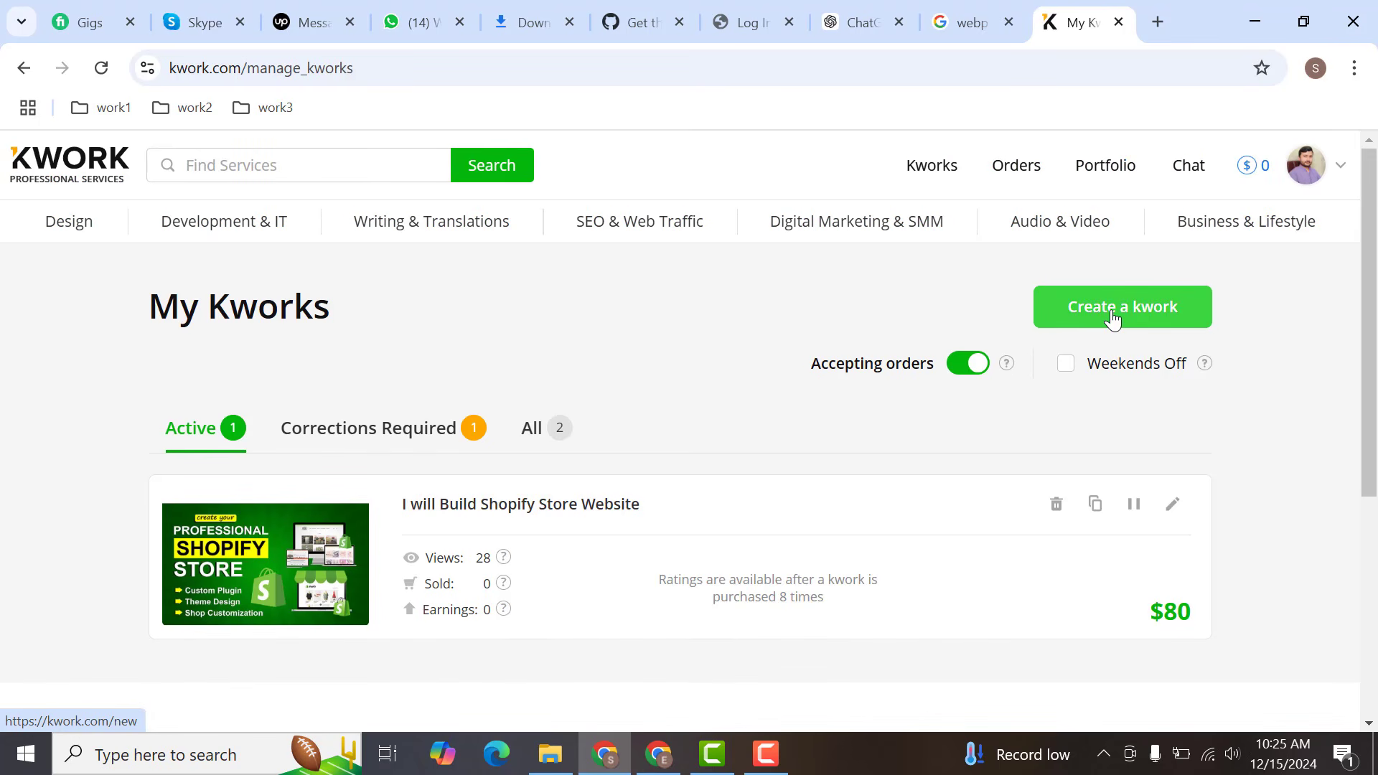
click(1108, 312)
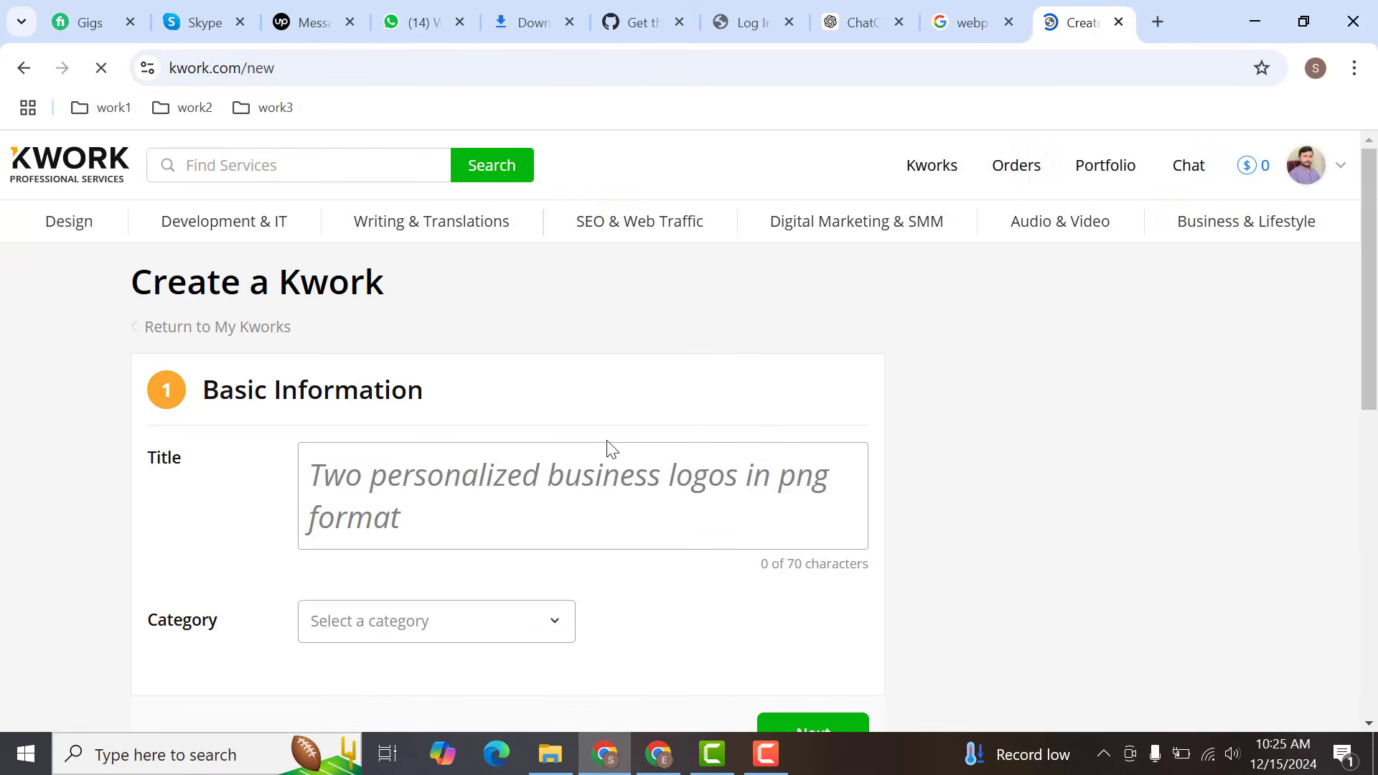
Enter the kwork title "Do 100 High Quality Dofollow Blog Comments Backlinks Manually".
click(606, 449)
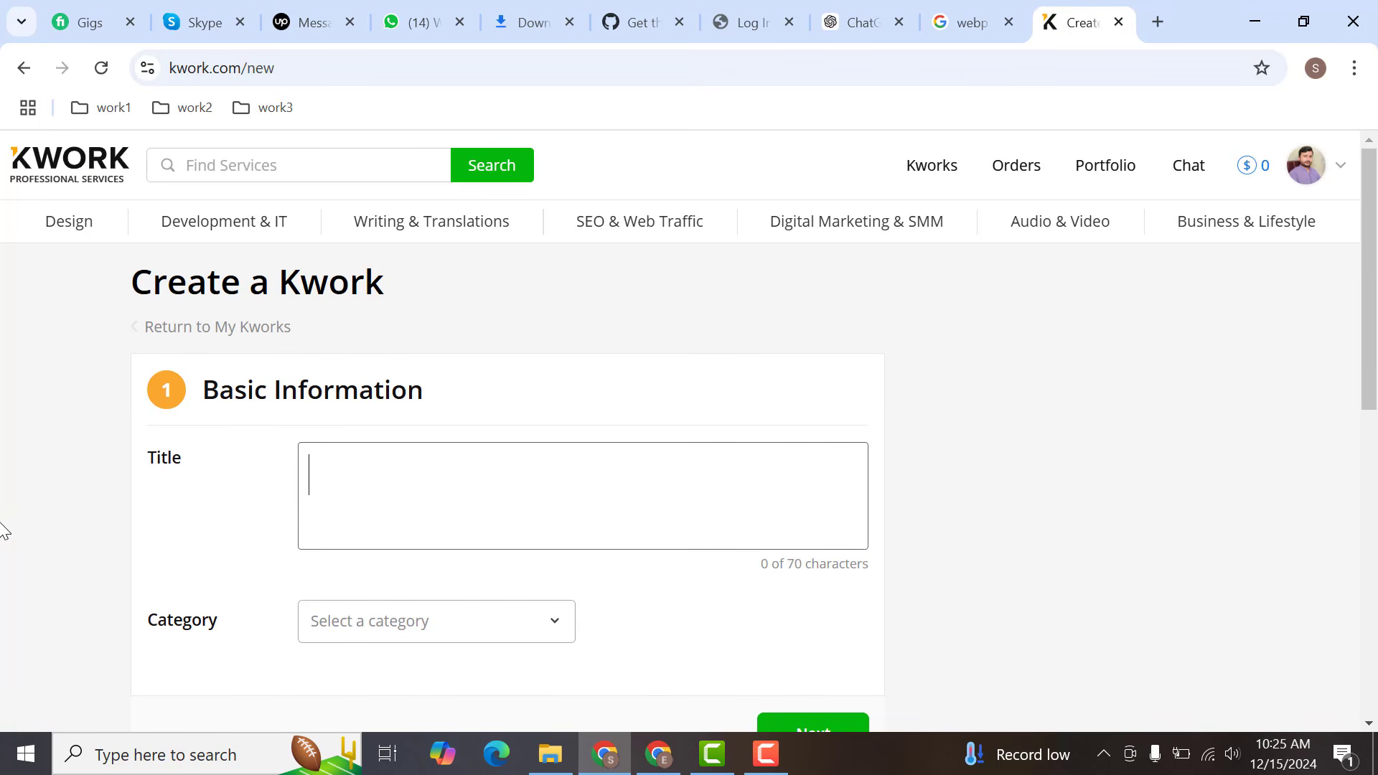
text(I will)
key(ctrl+a)
text(Do 100 High Quality Dofollow Blog Comments Backlinks Manually)
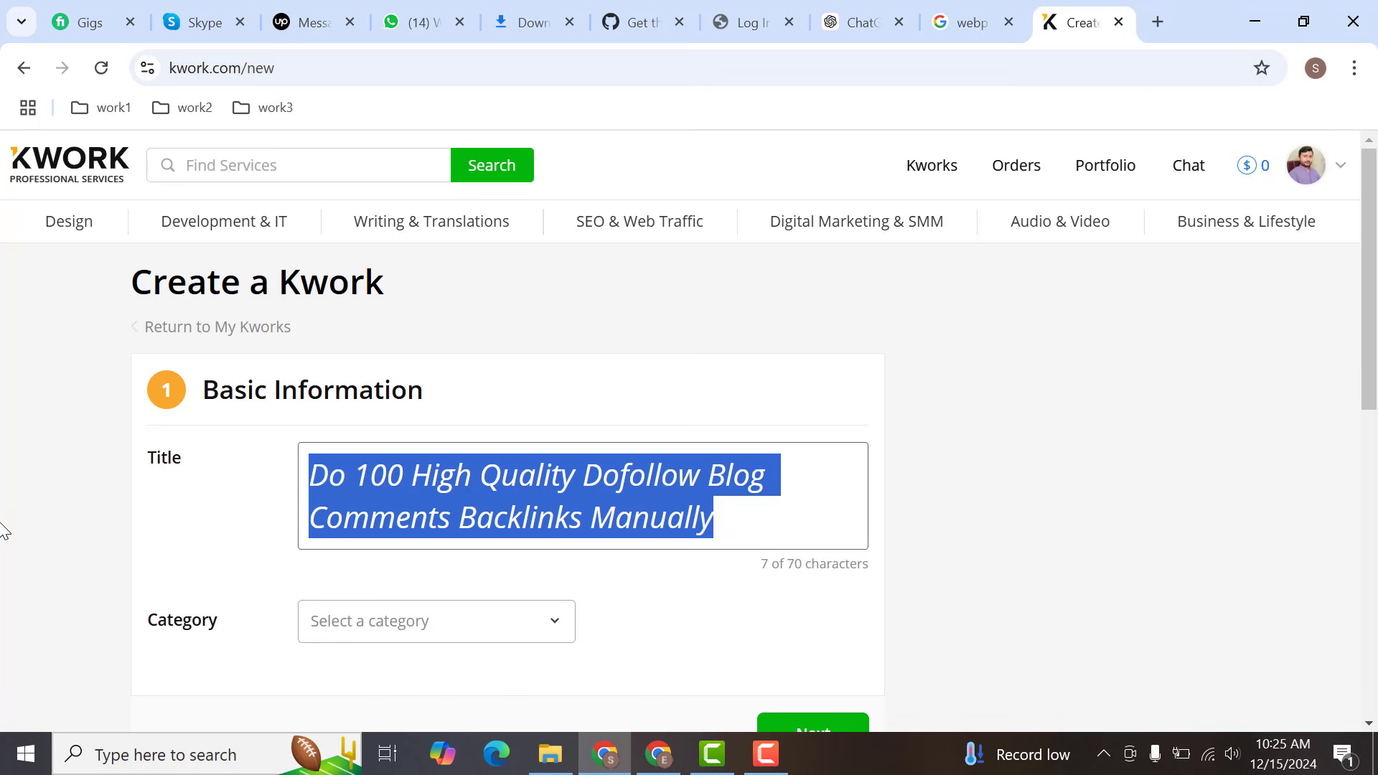
key(Left)
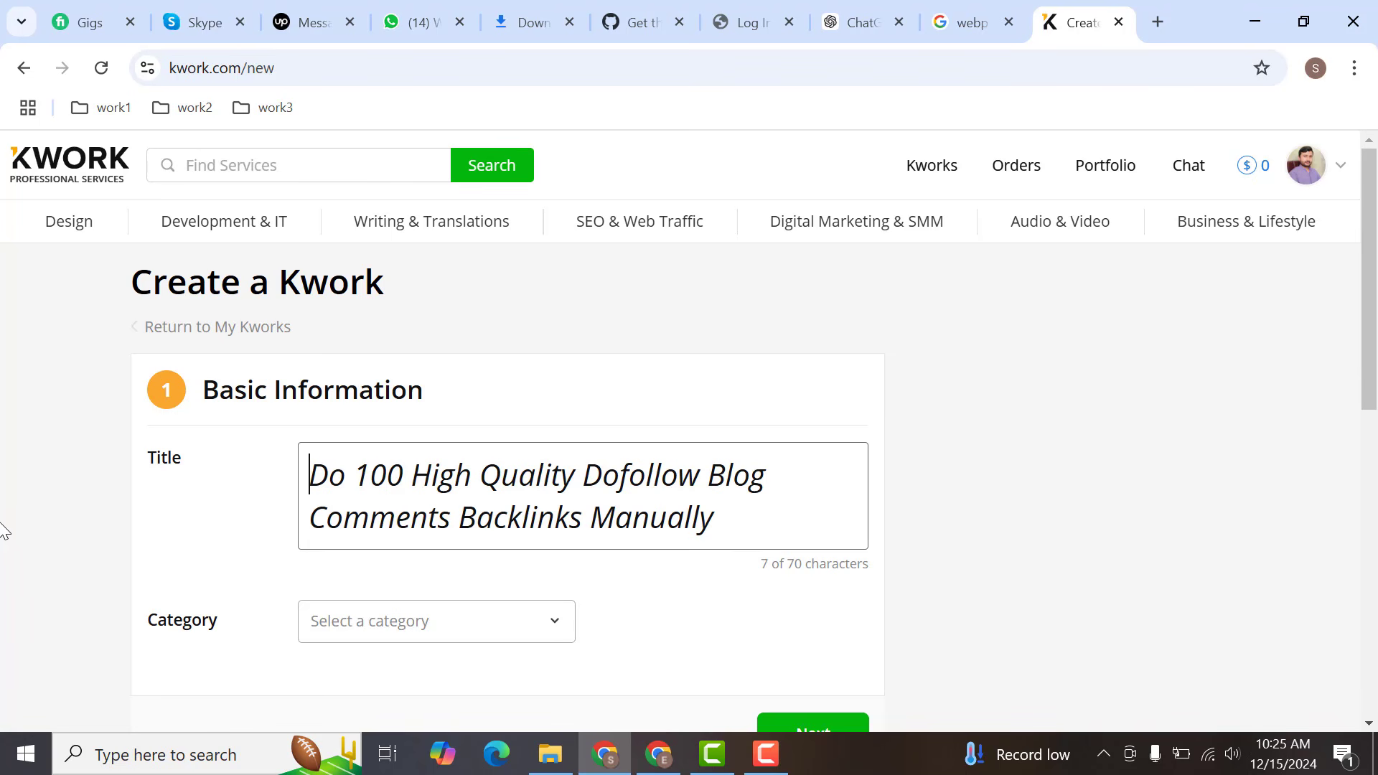
mouse_move(750, 507)
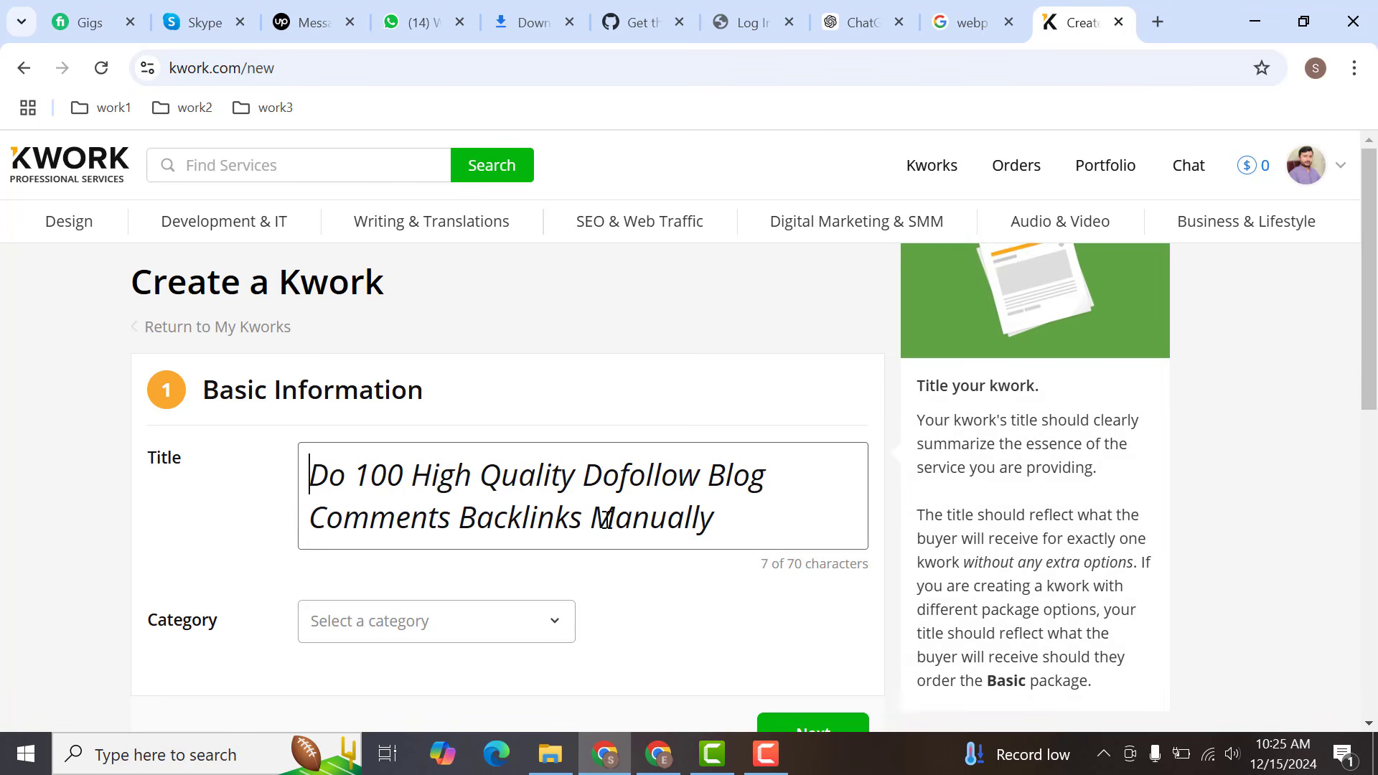
Set the kwork's category to SEO & Web Traffic with the subcategory Backlinks.
scroll(1366, 399, down, 3)
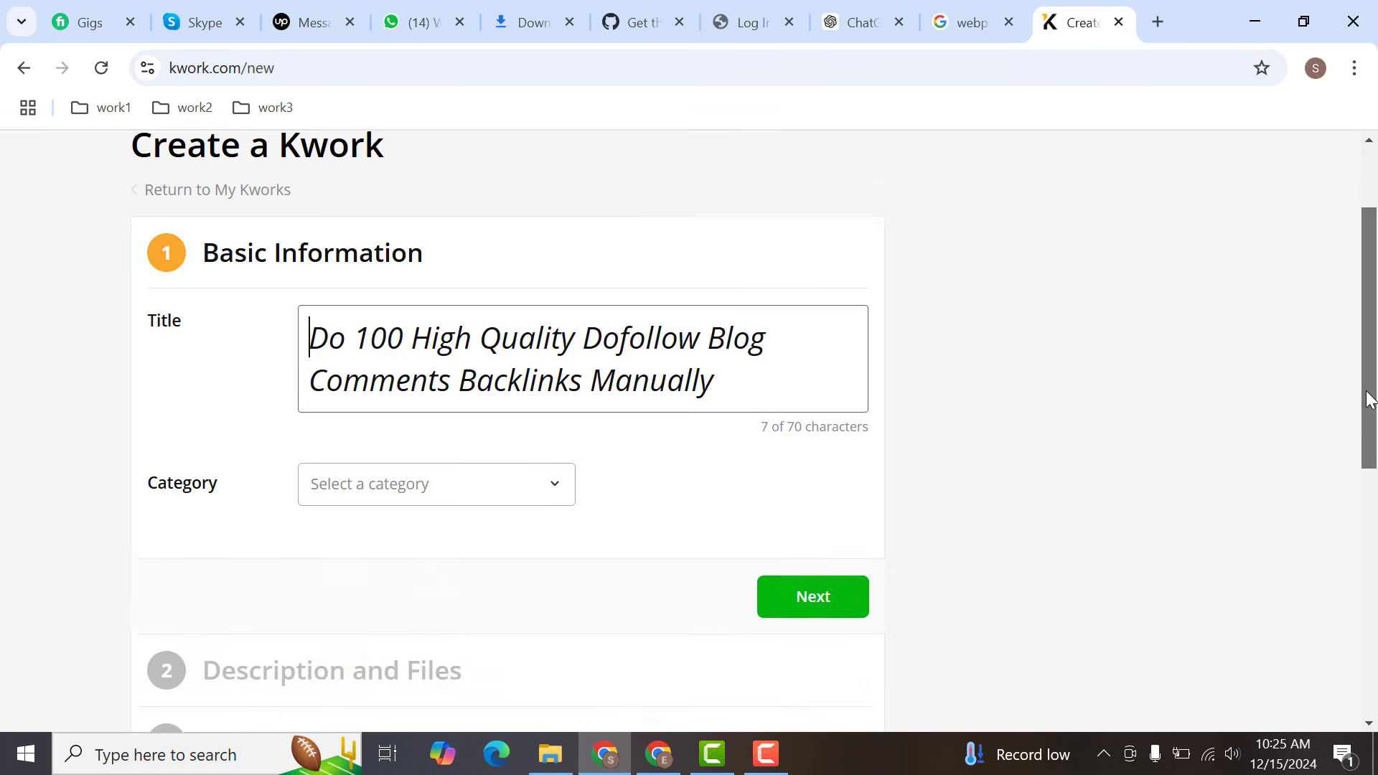
click(435, 412)
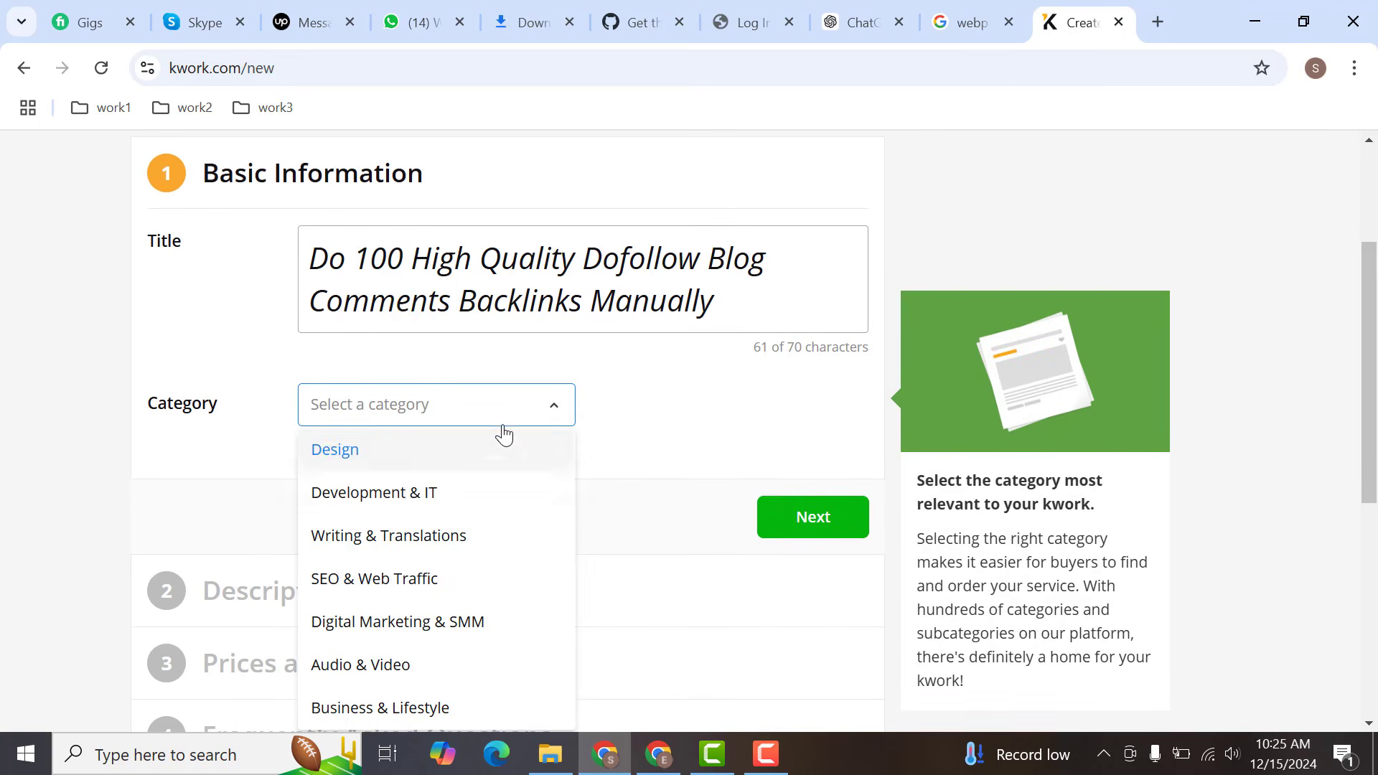
click(372, 578)
click(657, 415)
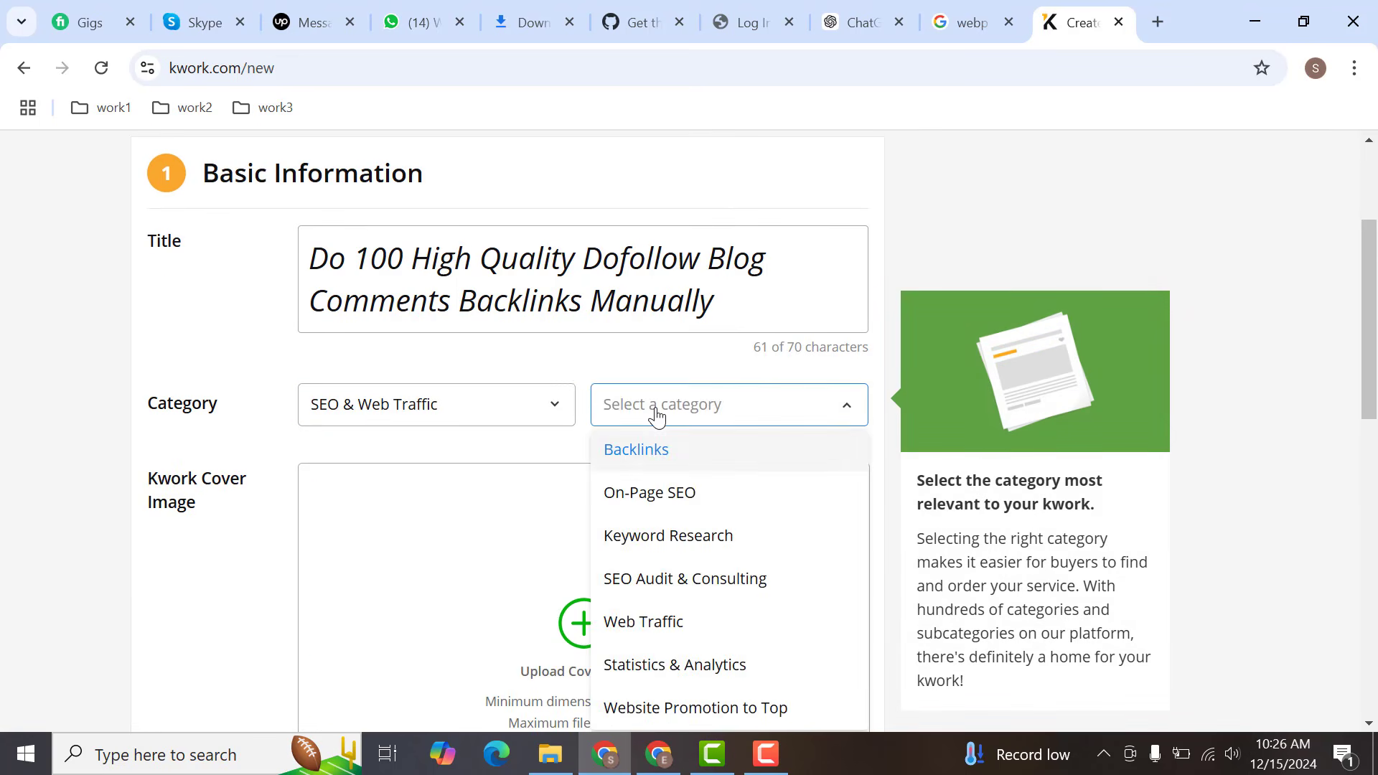
click(696, 449)
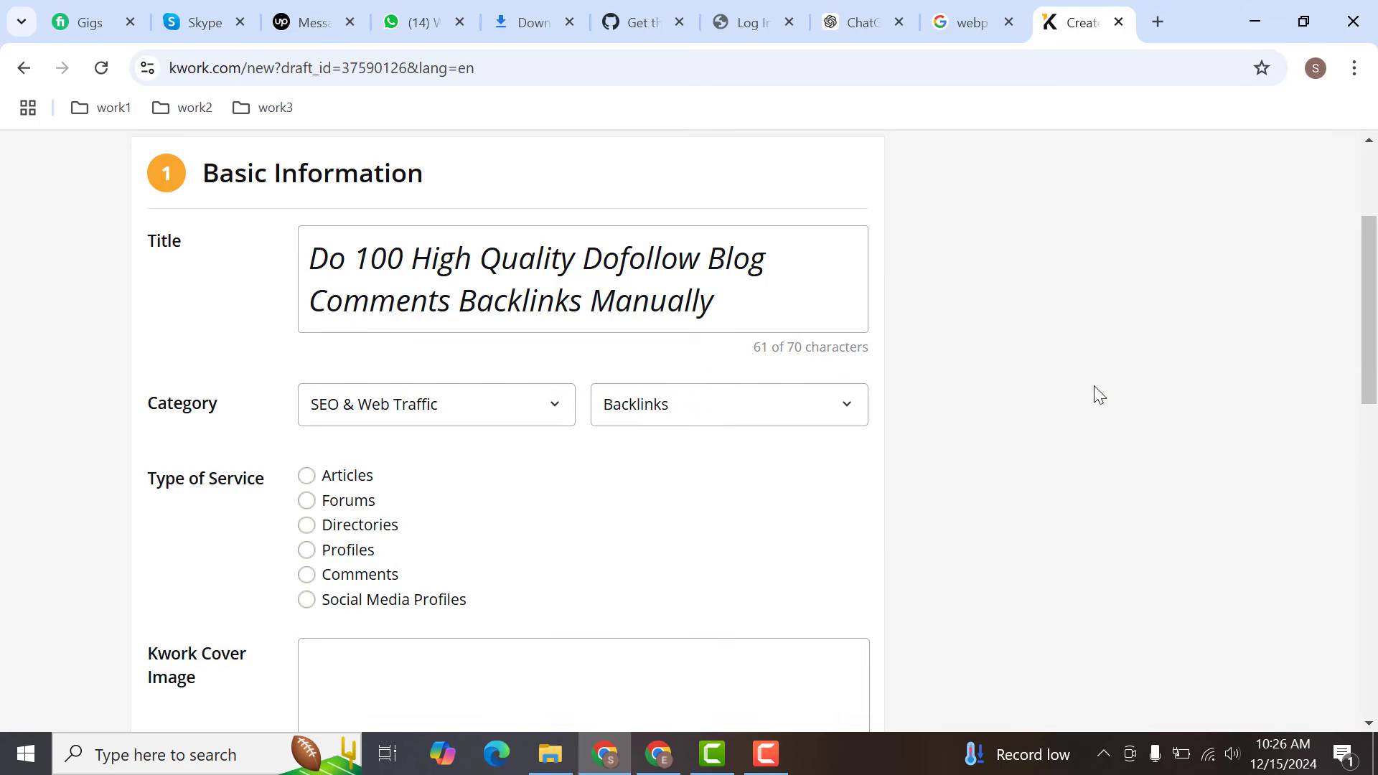
Choose Comments as the type of service with the topics Internet & Technology, Other, and Beauty & Fashion.
scroll(1375, 291, down, 2)
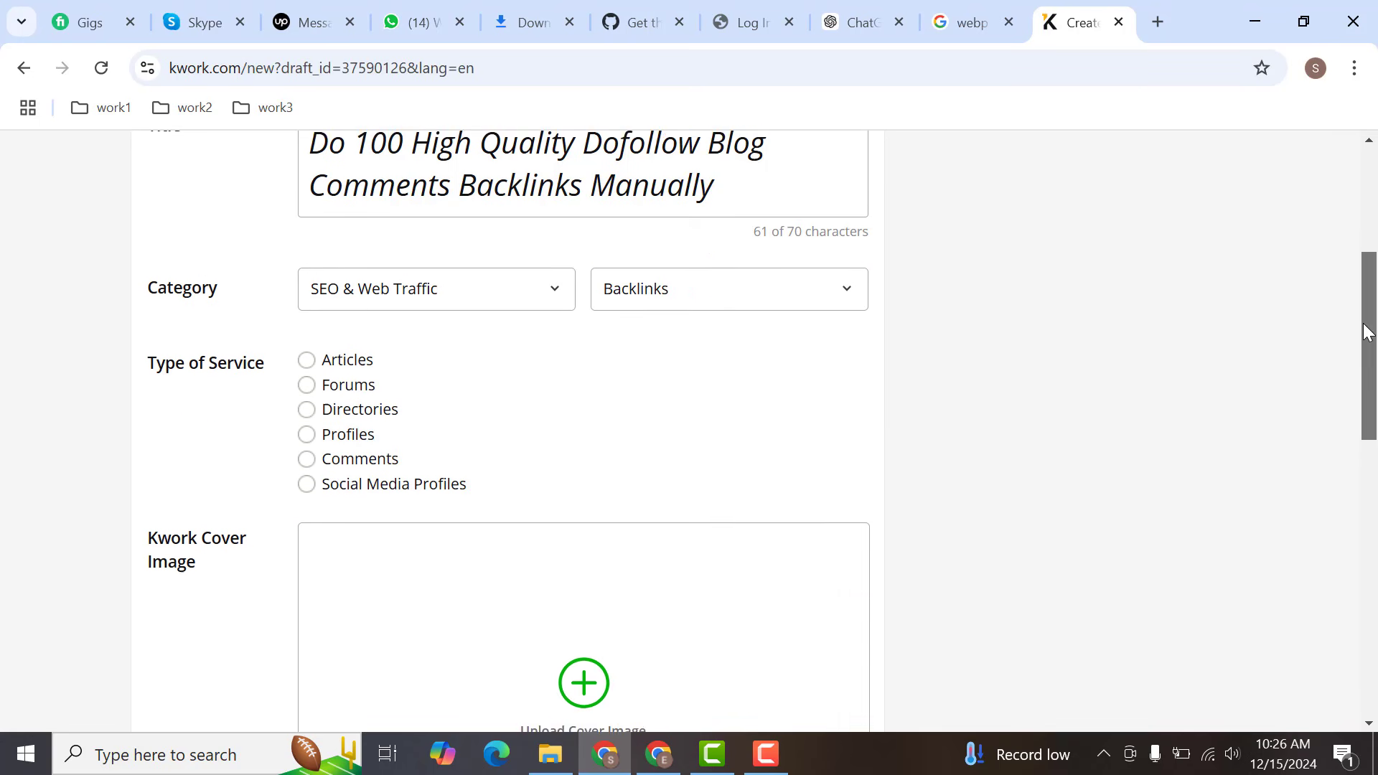
click(322, 461)
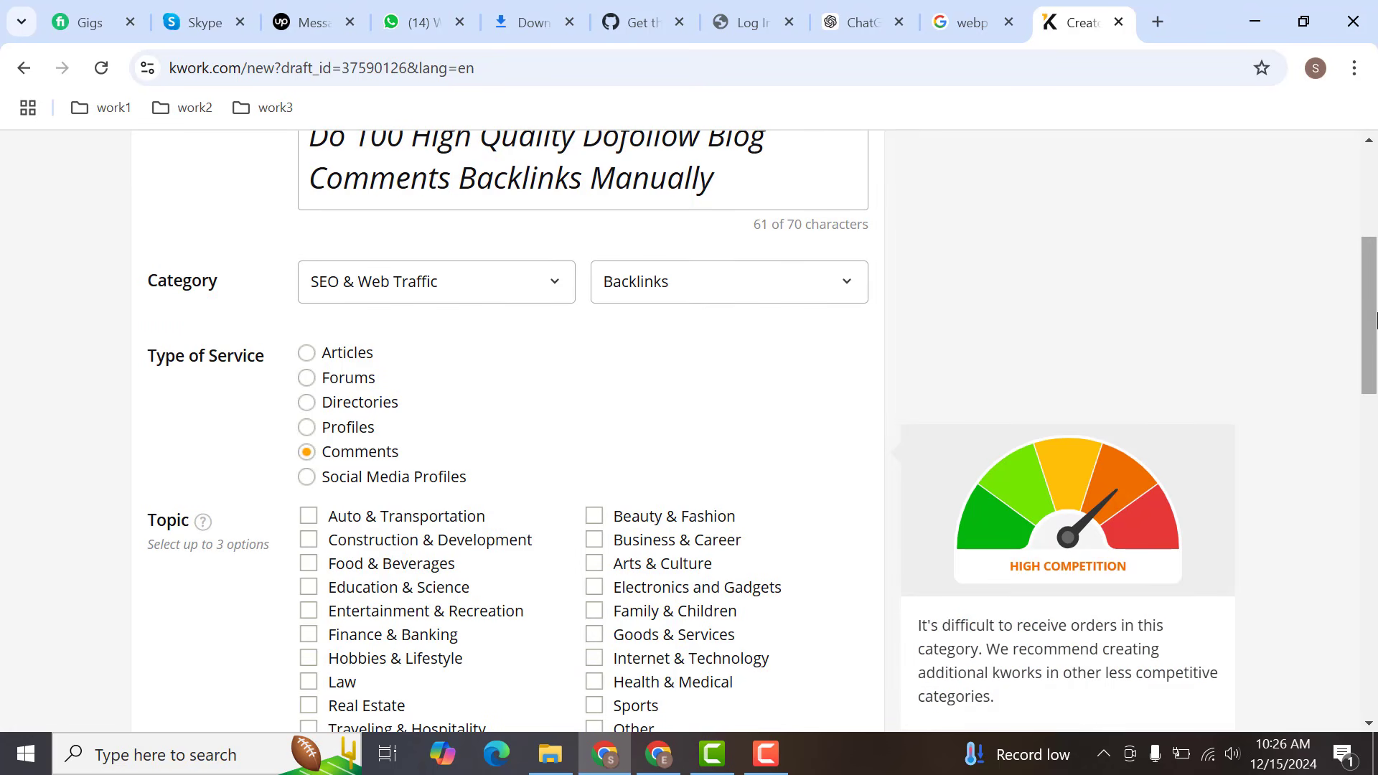
scroll(1367, 361, down, 2)
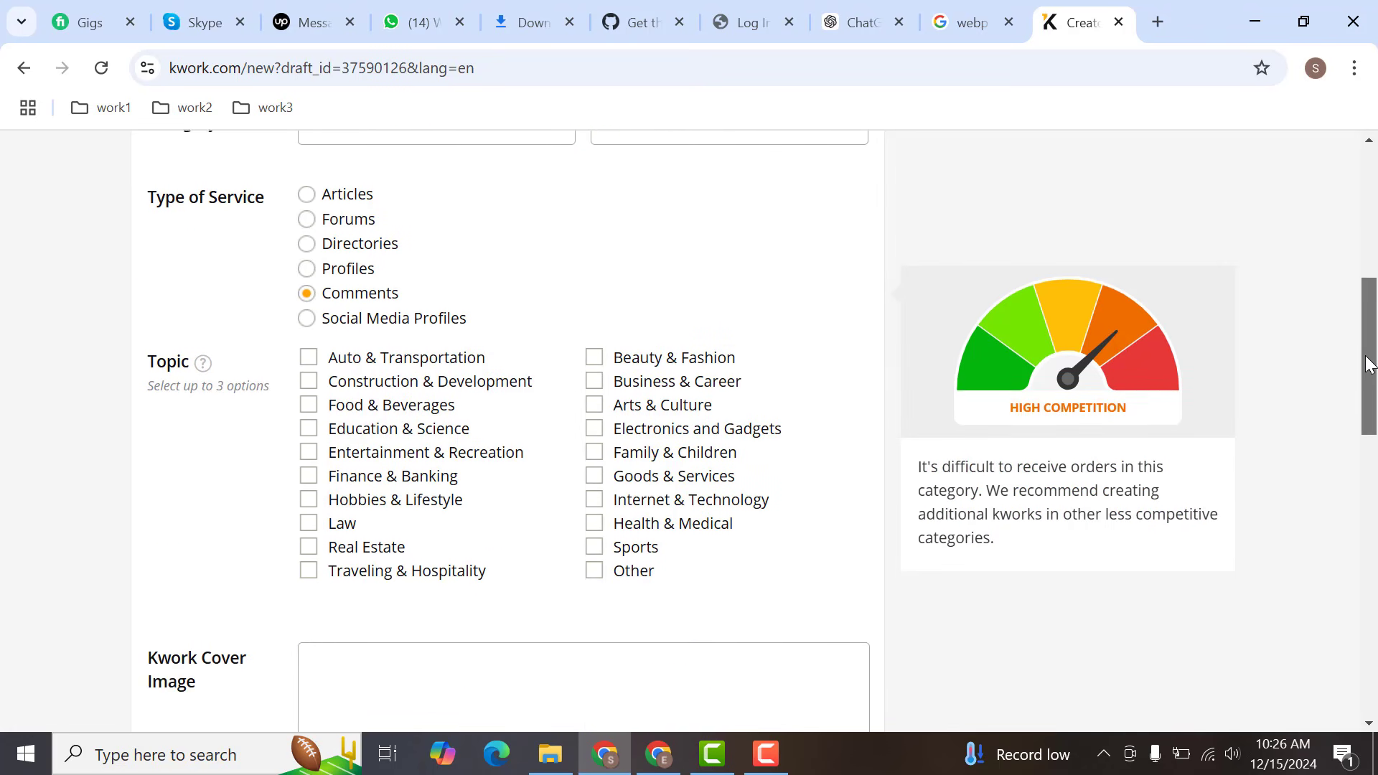
click(624, 495)
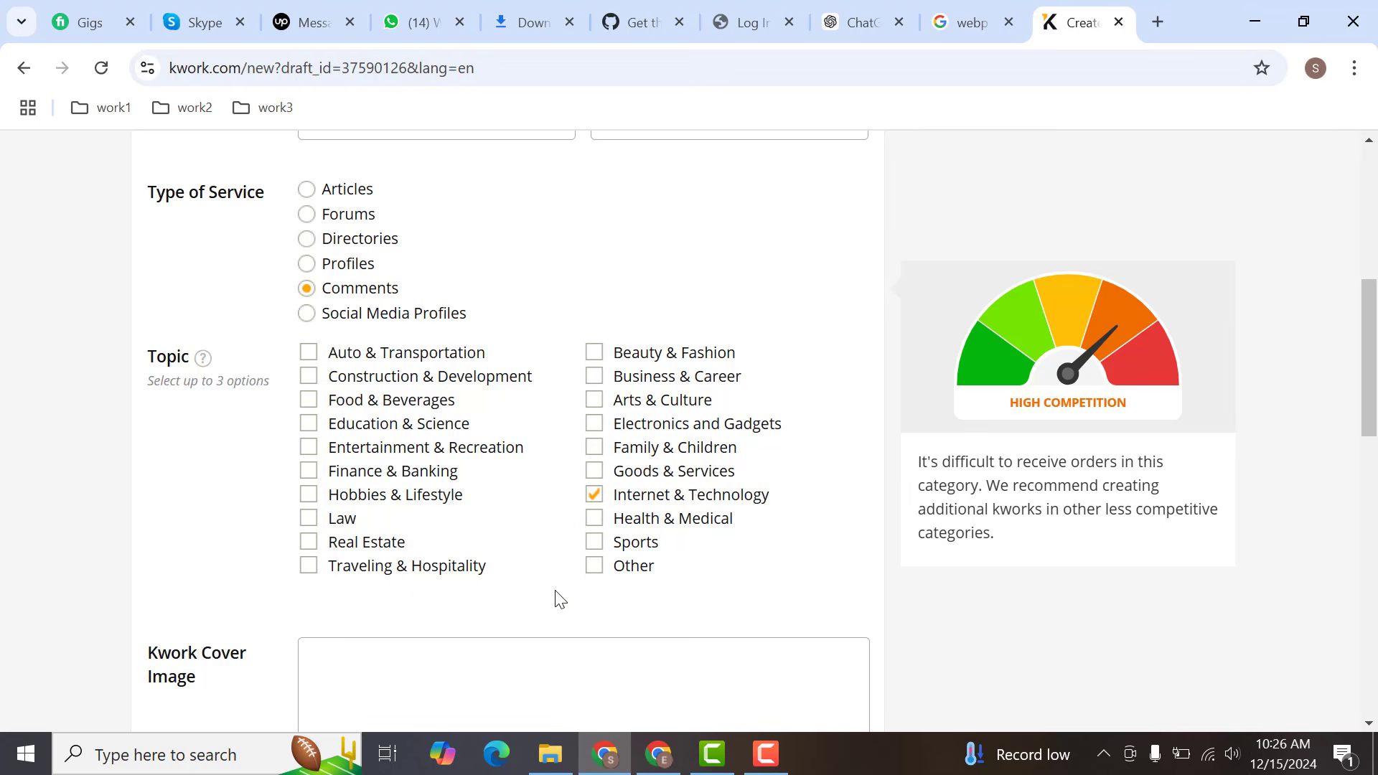
click(601, 568)
click(598, 356)
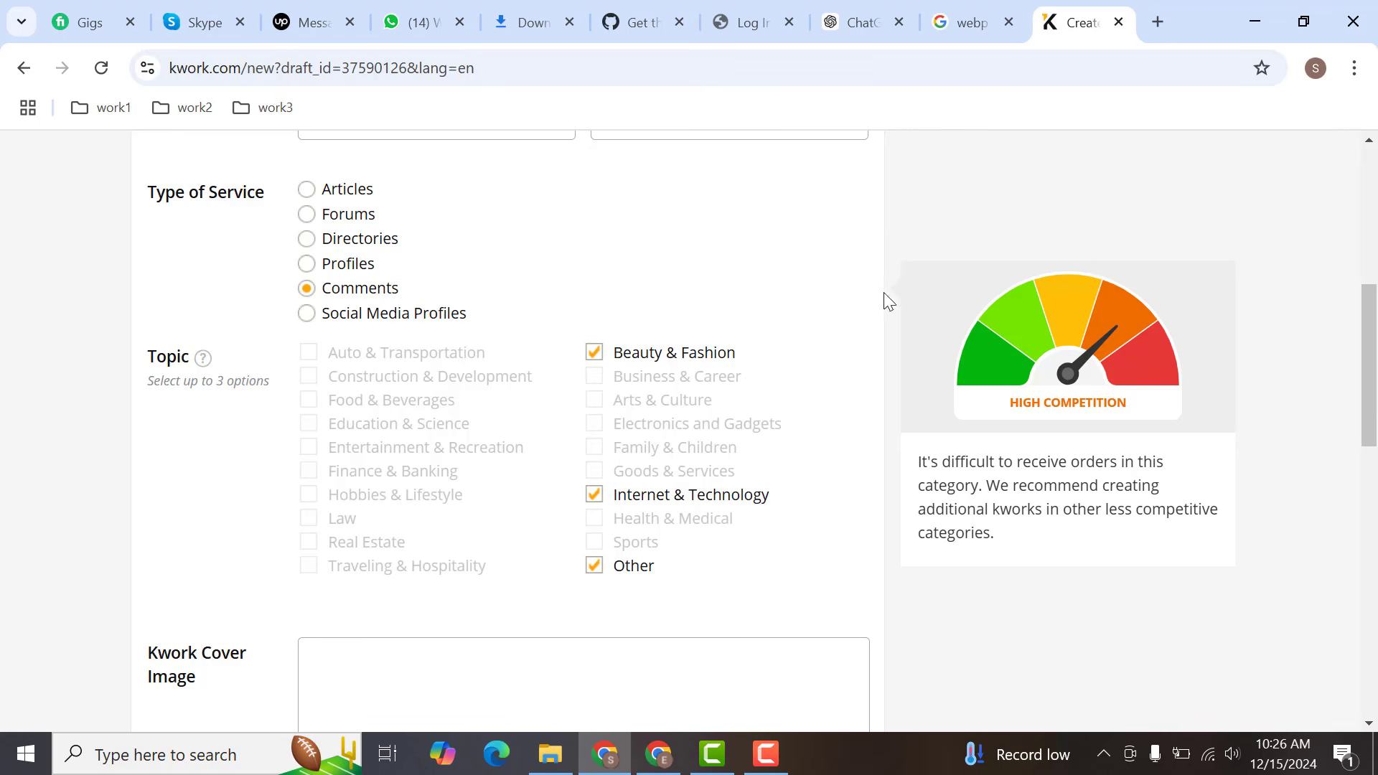
Set the type of service to Forums with the topics Internet & Technology, Business & Career, and Beauty & Fashion.
scroll(753, 364, up, 2)
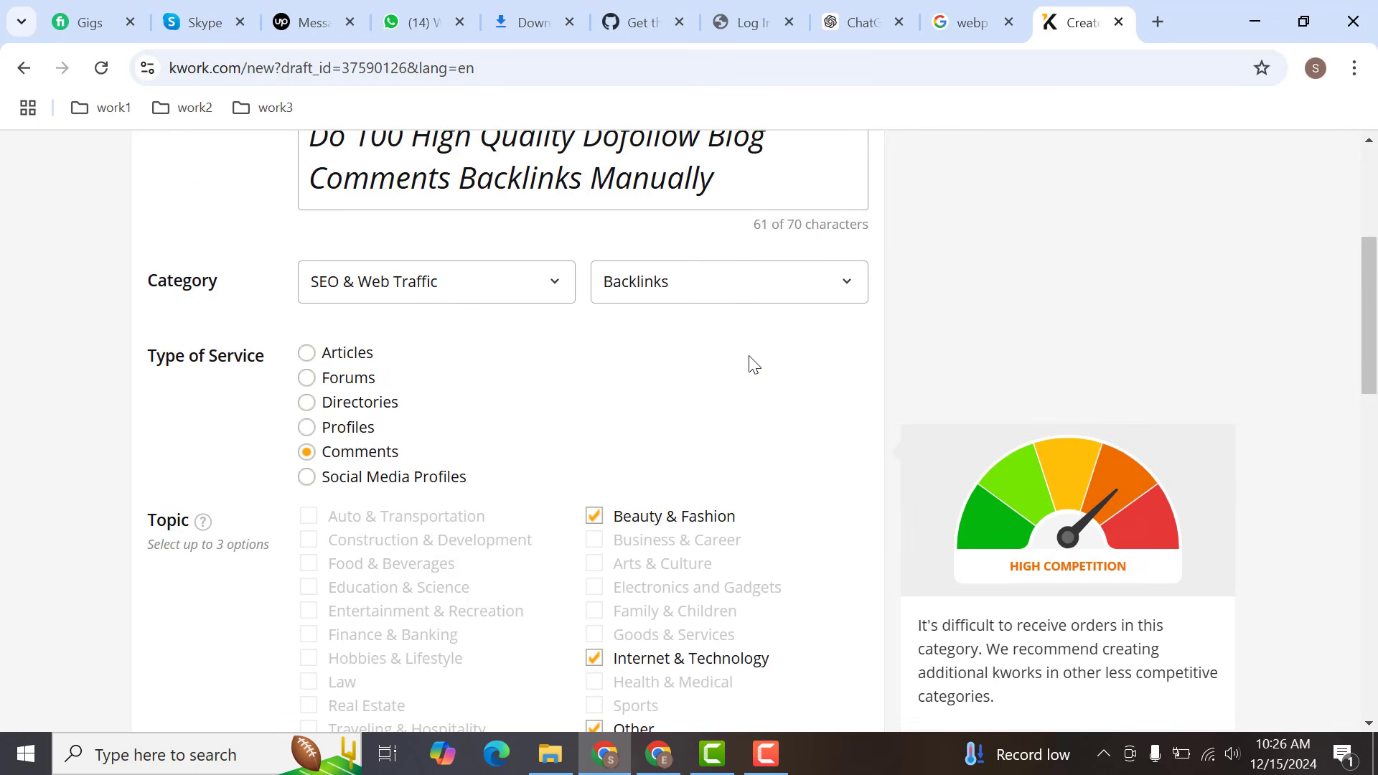
click(345, 377)
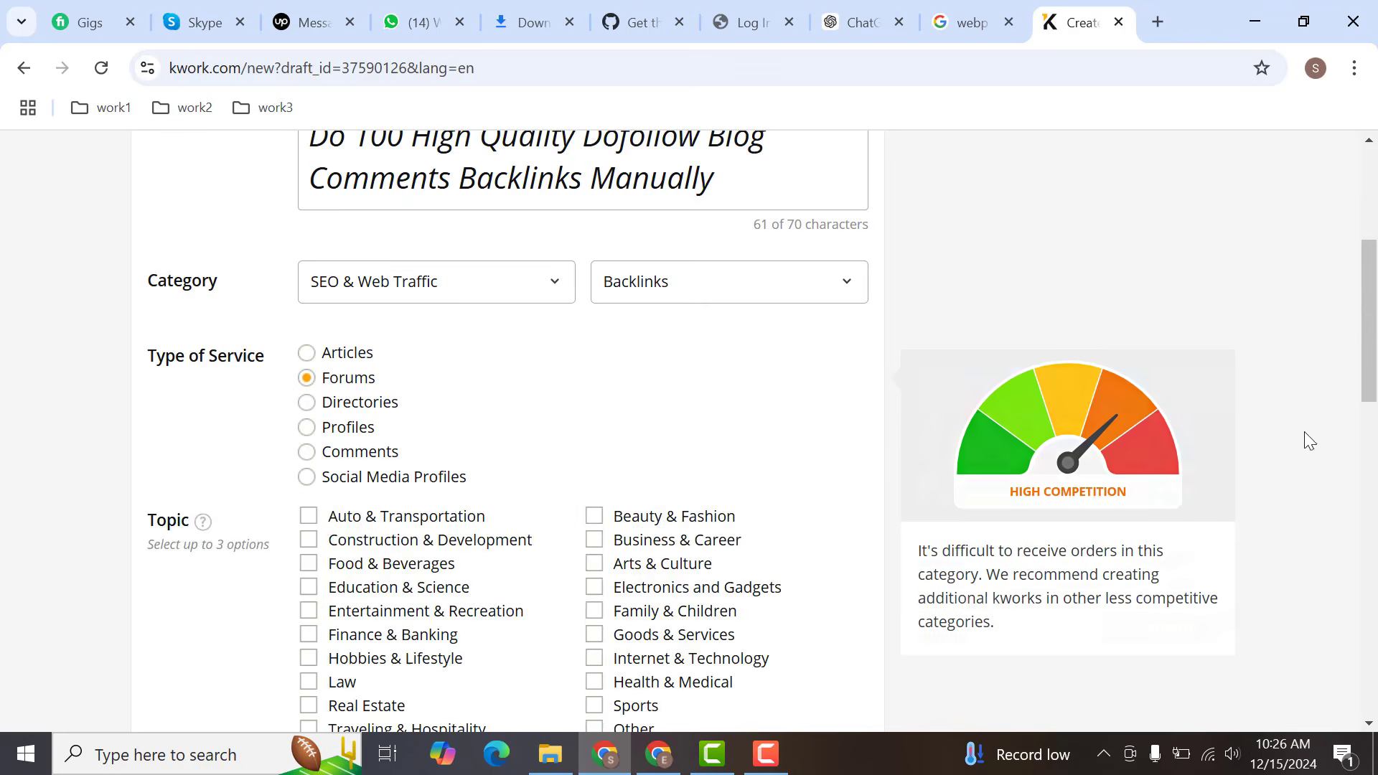
scroll(1374, 305, down, 2)
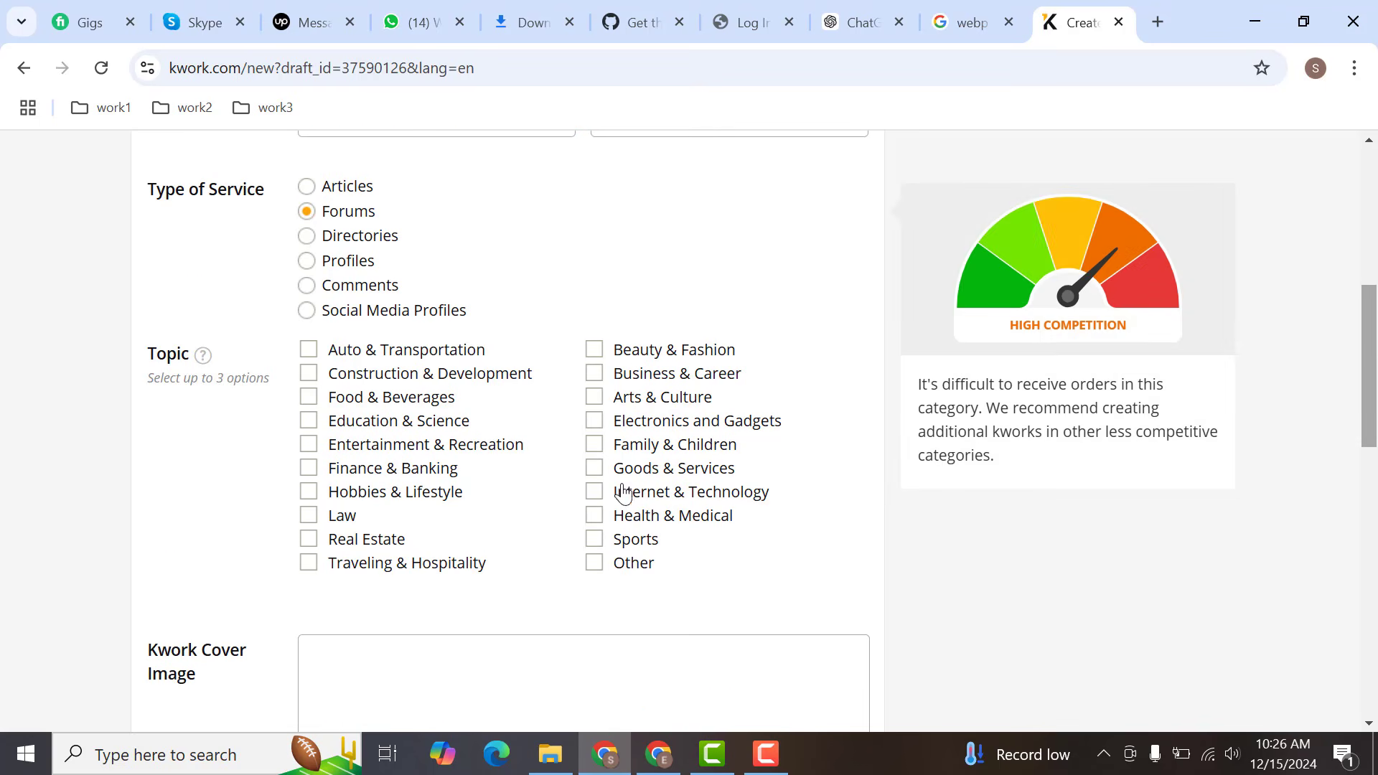
click(596, 494)
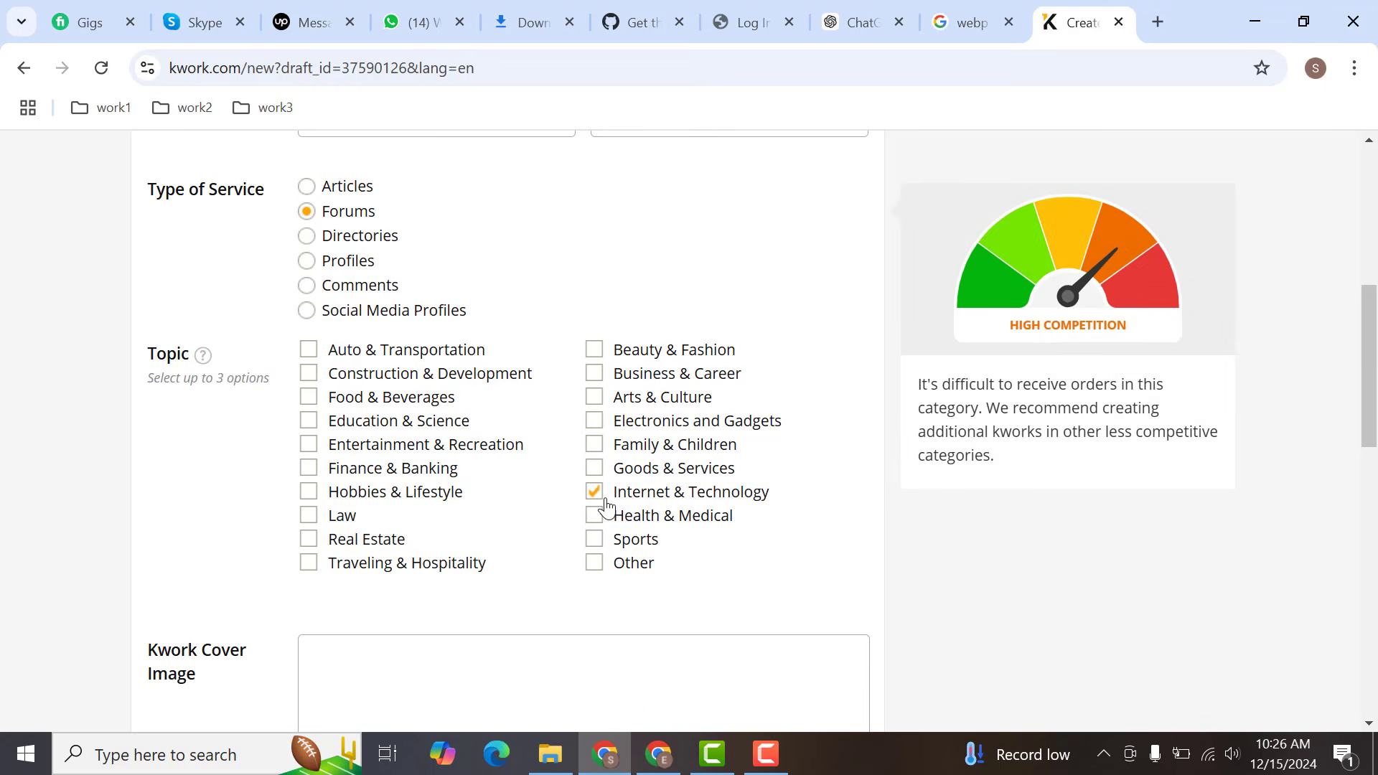
click(600, 376)
click(594, 350)
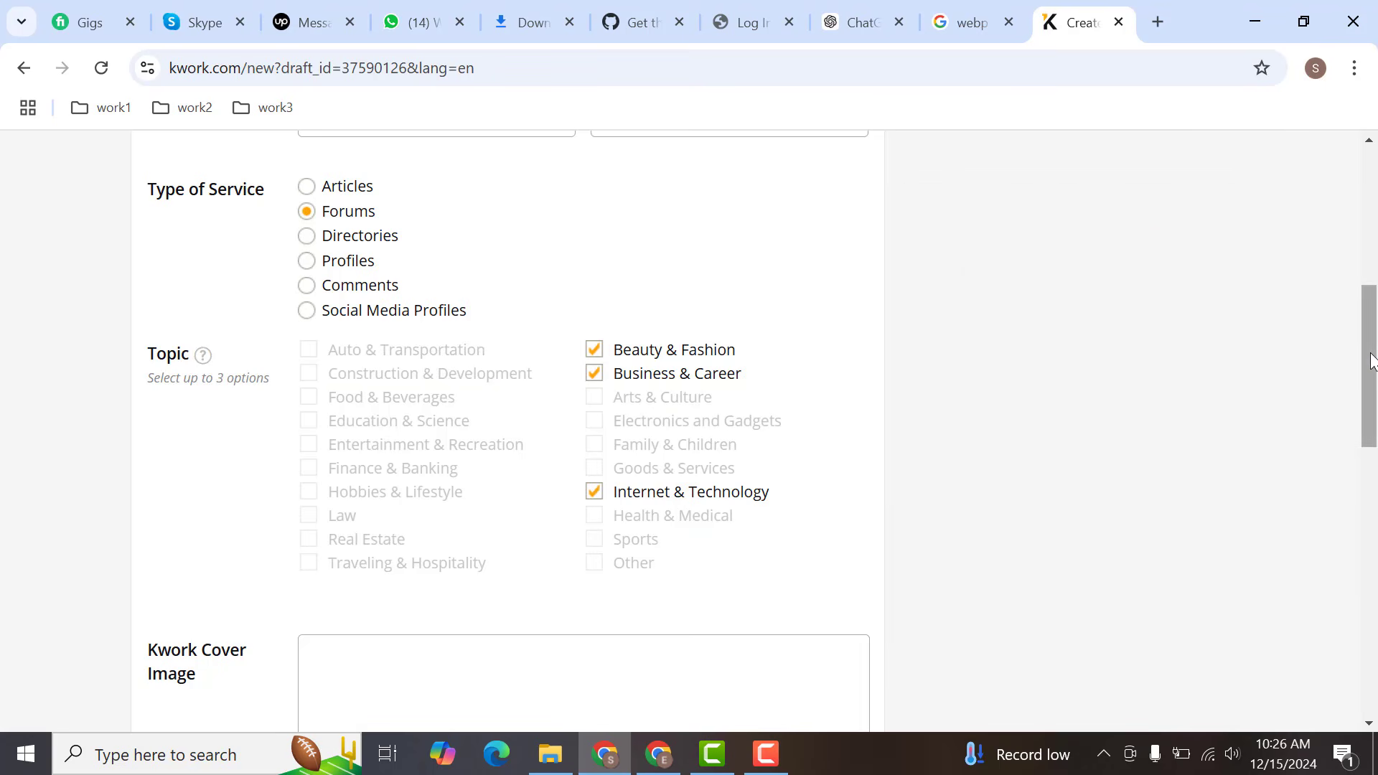
Upload the "Website SEO Backlinks" picture from Downloads as the cover image and proceed past Basic Information.
drag(1375, 346, 1371, 456)
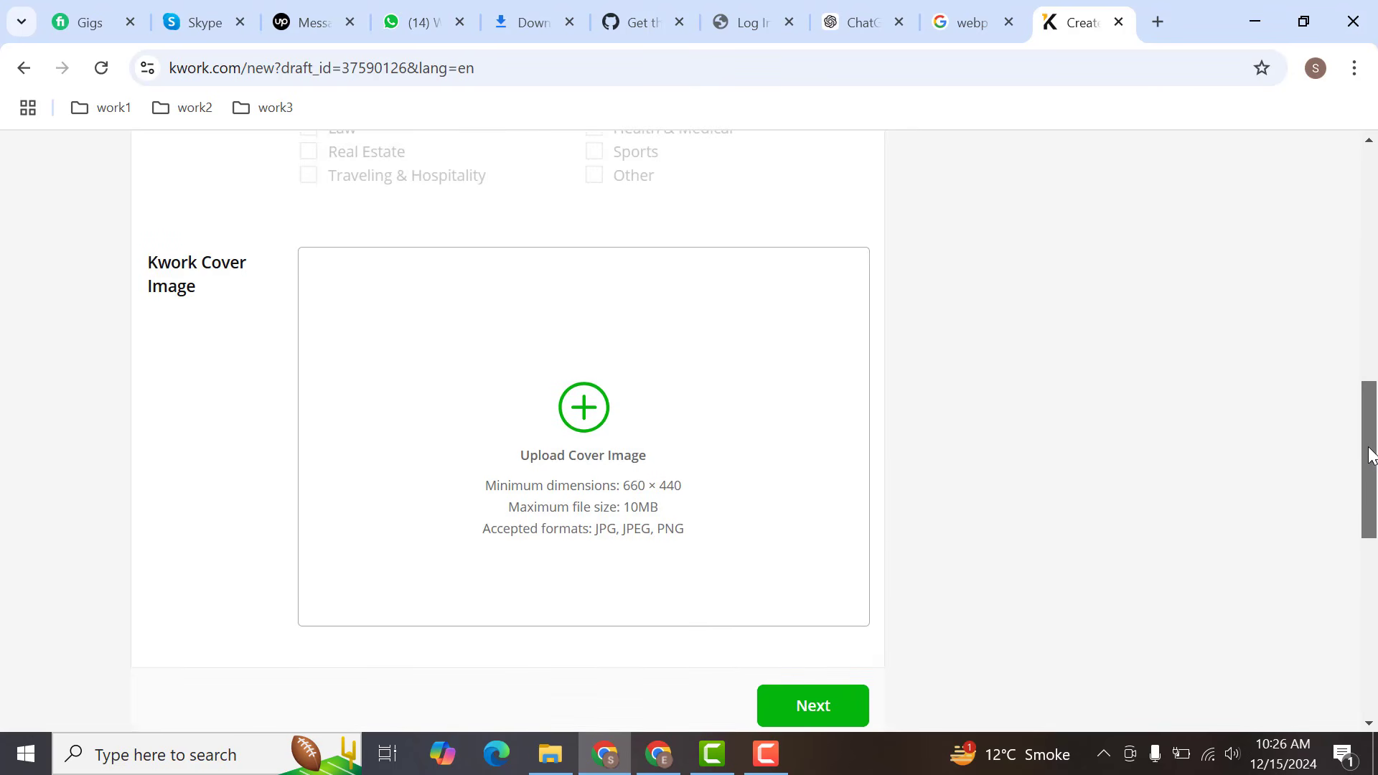
click(601, 430)
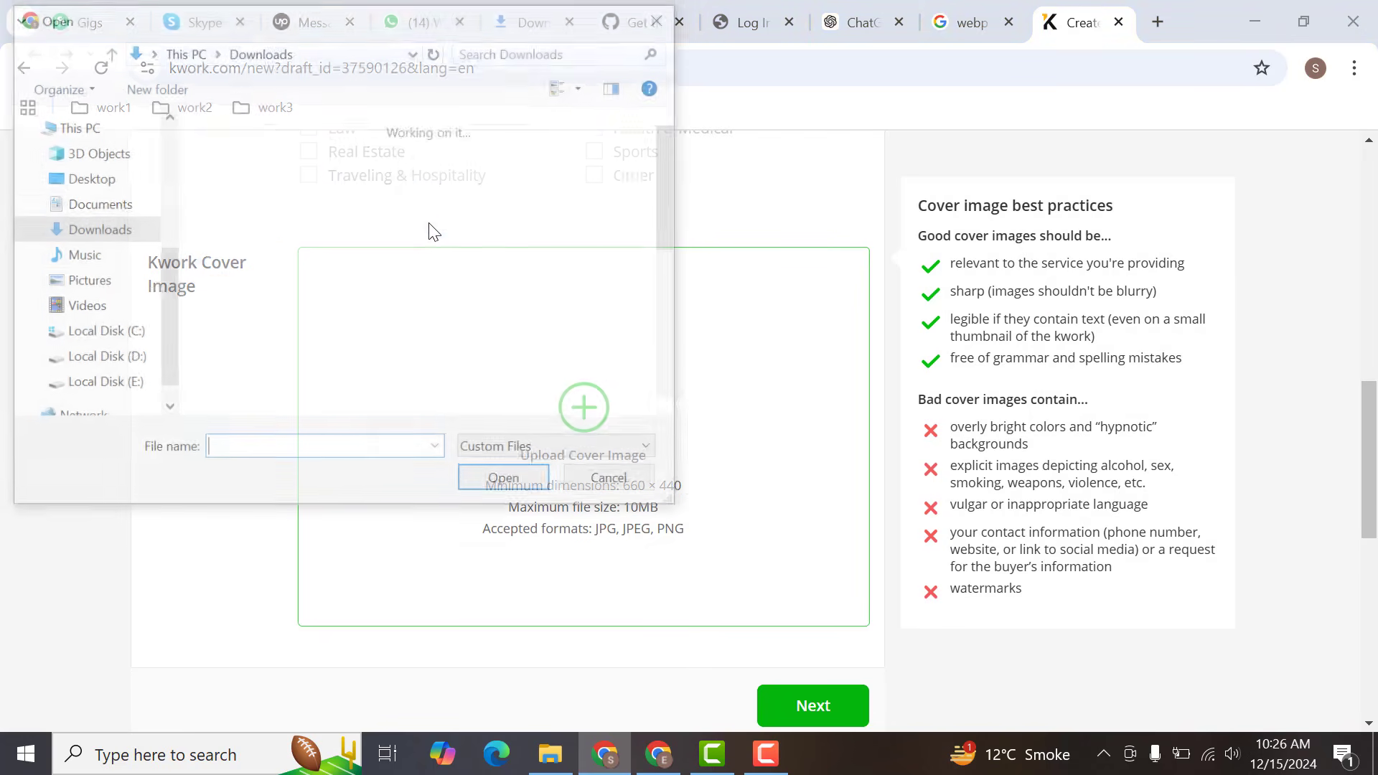
double_click(369, 169)
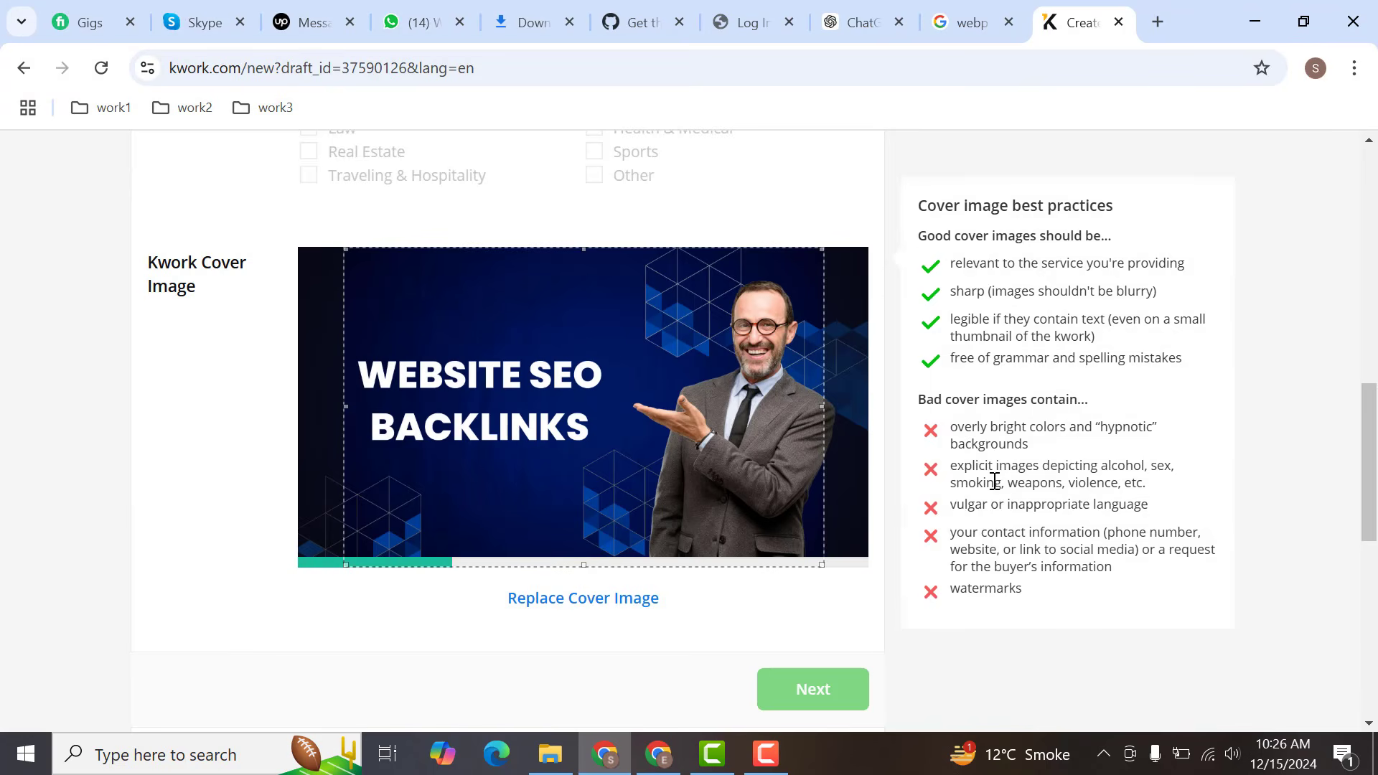
click(814, 692)
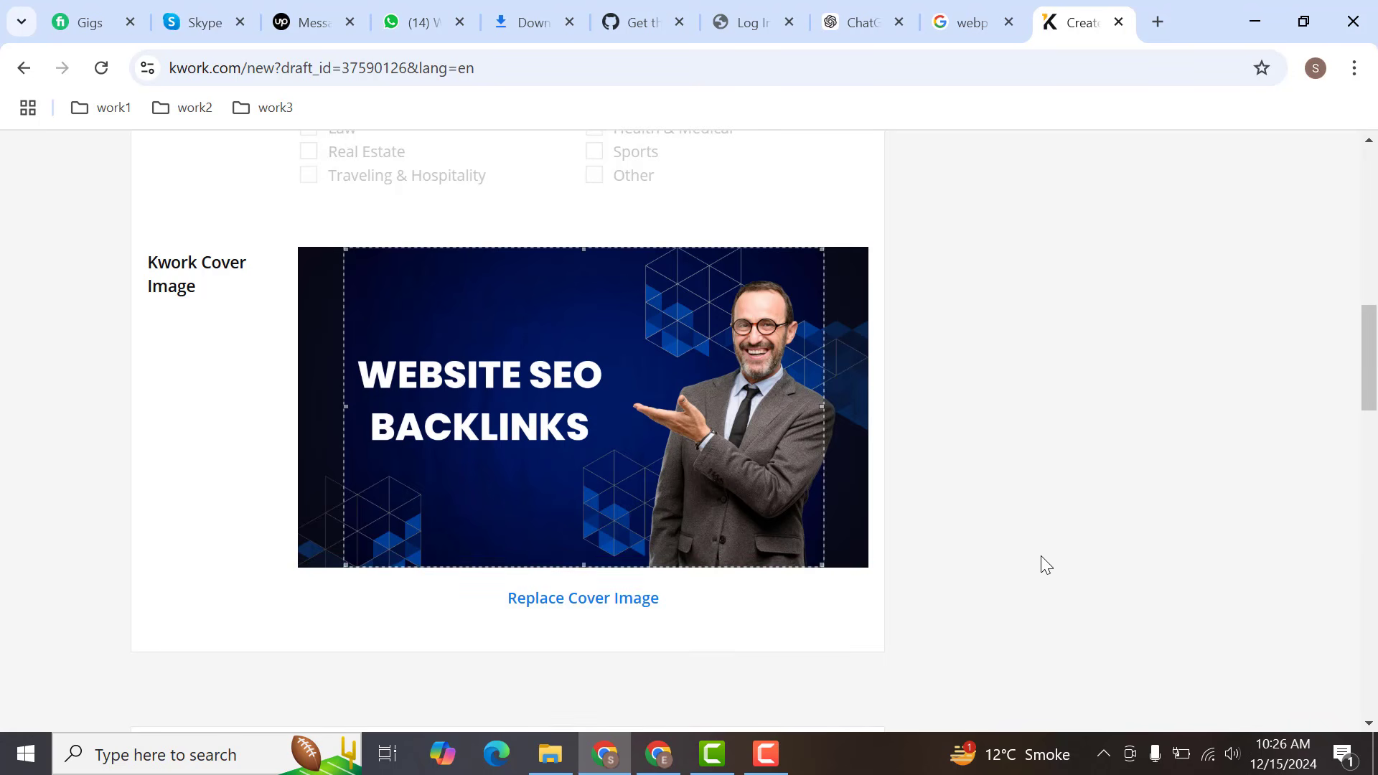
Copy the selected SEO backlinks service description from the ChatGPT conversation and paste it into the kwork's Description.
drag(1368, 362, 1354, 489)
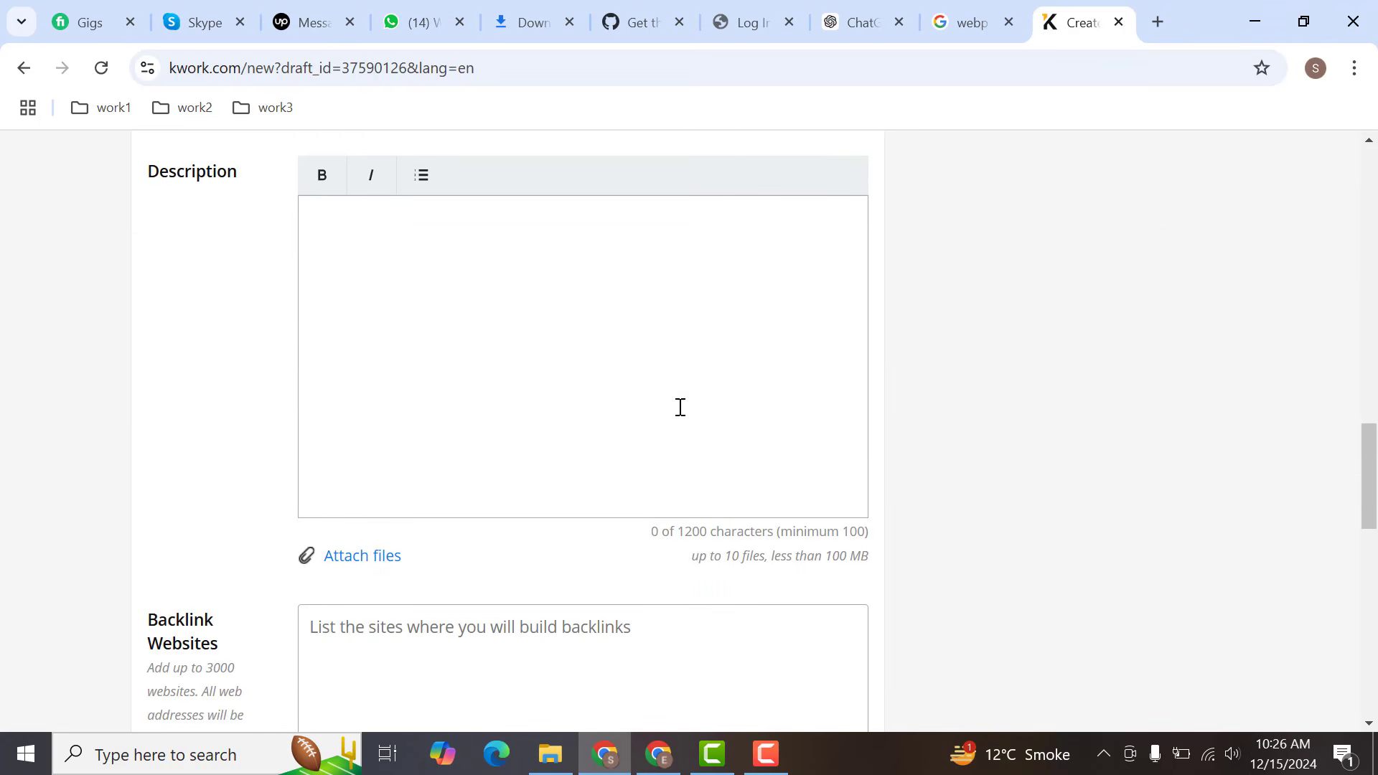
click(559, 368)
click(854, 22)
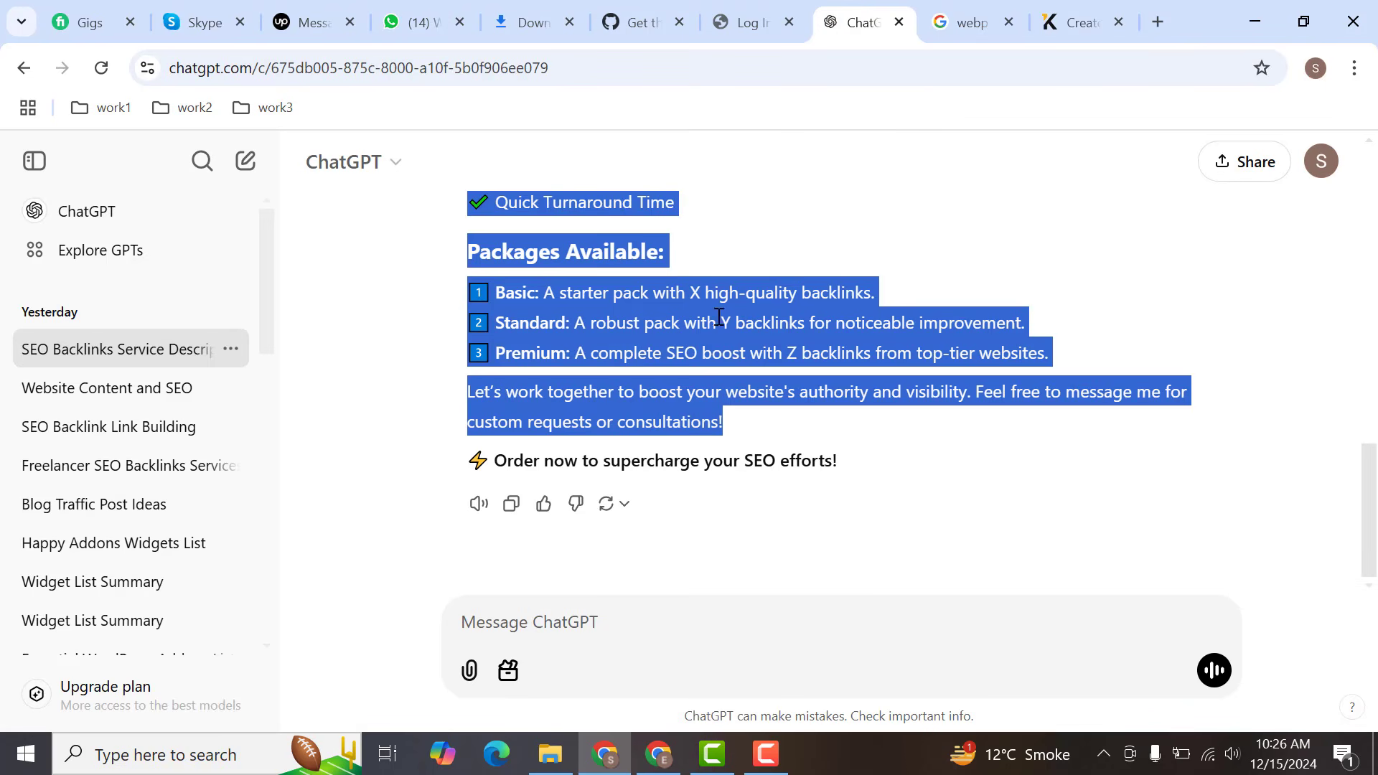
right_click(693, 302)
click(725, 329)
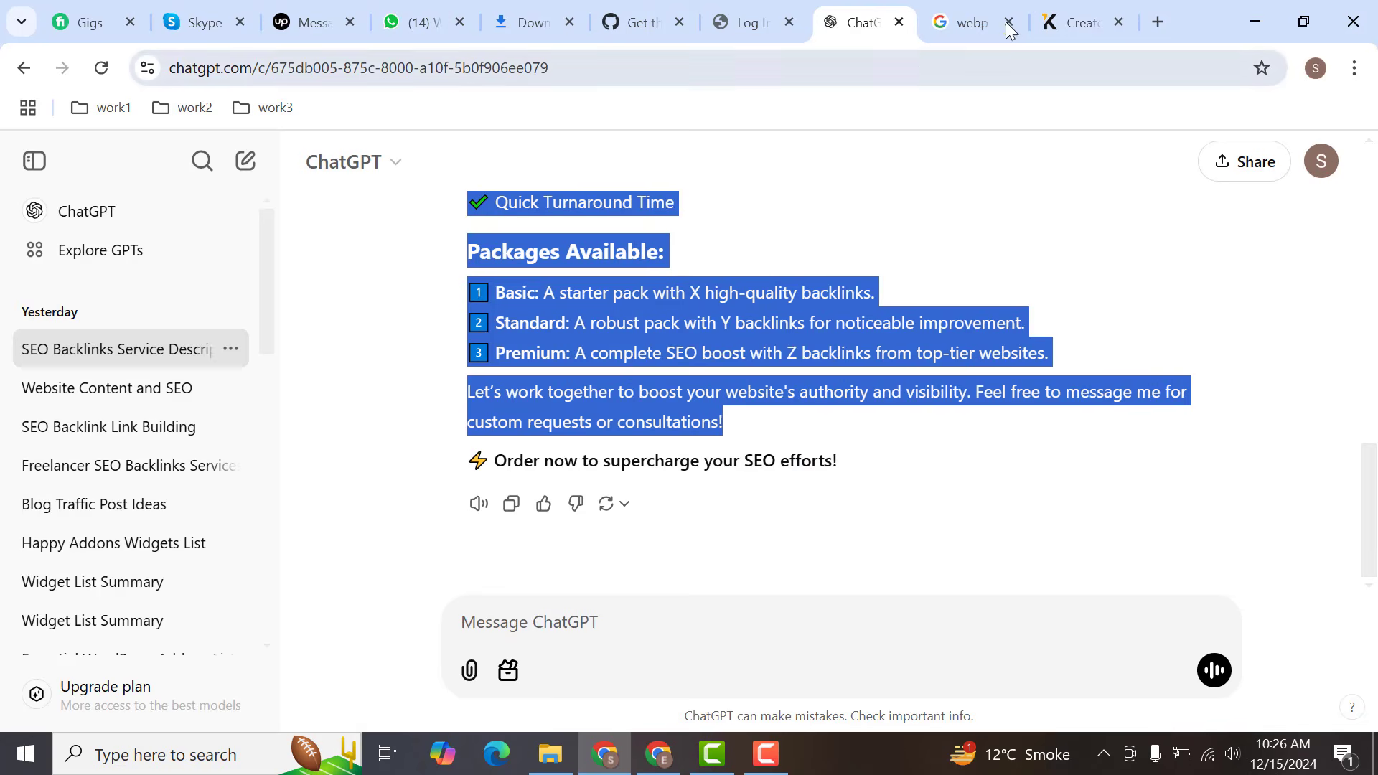
click(1031, 20)
key(ctrl+v)
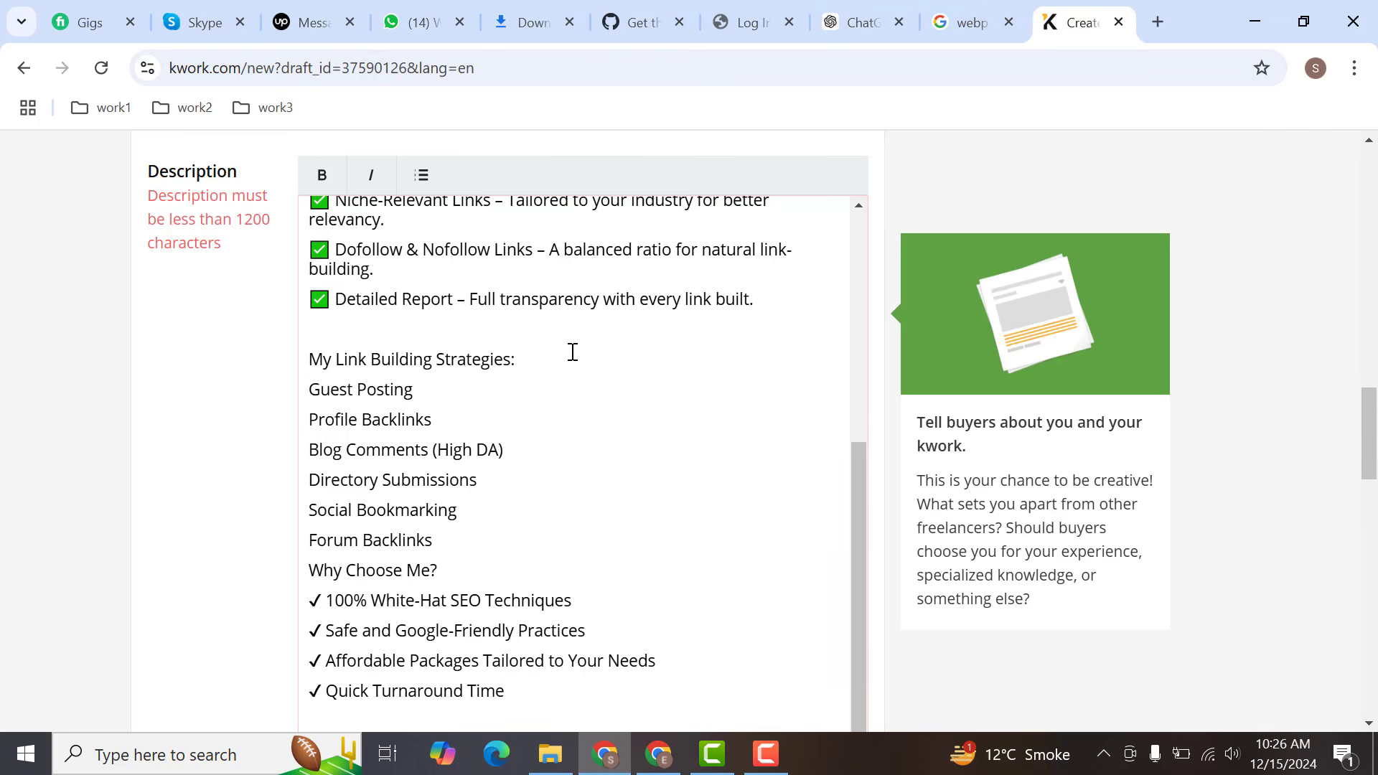
Delete the "My Link Building Strategies" and "Why Choose Me?" sections from the description.
click(767, 410)
click(148, 168)
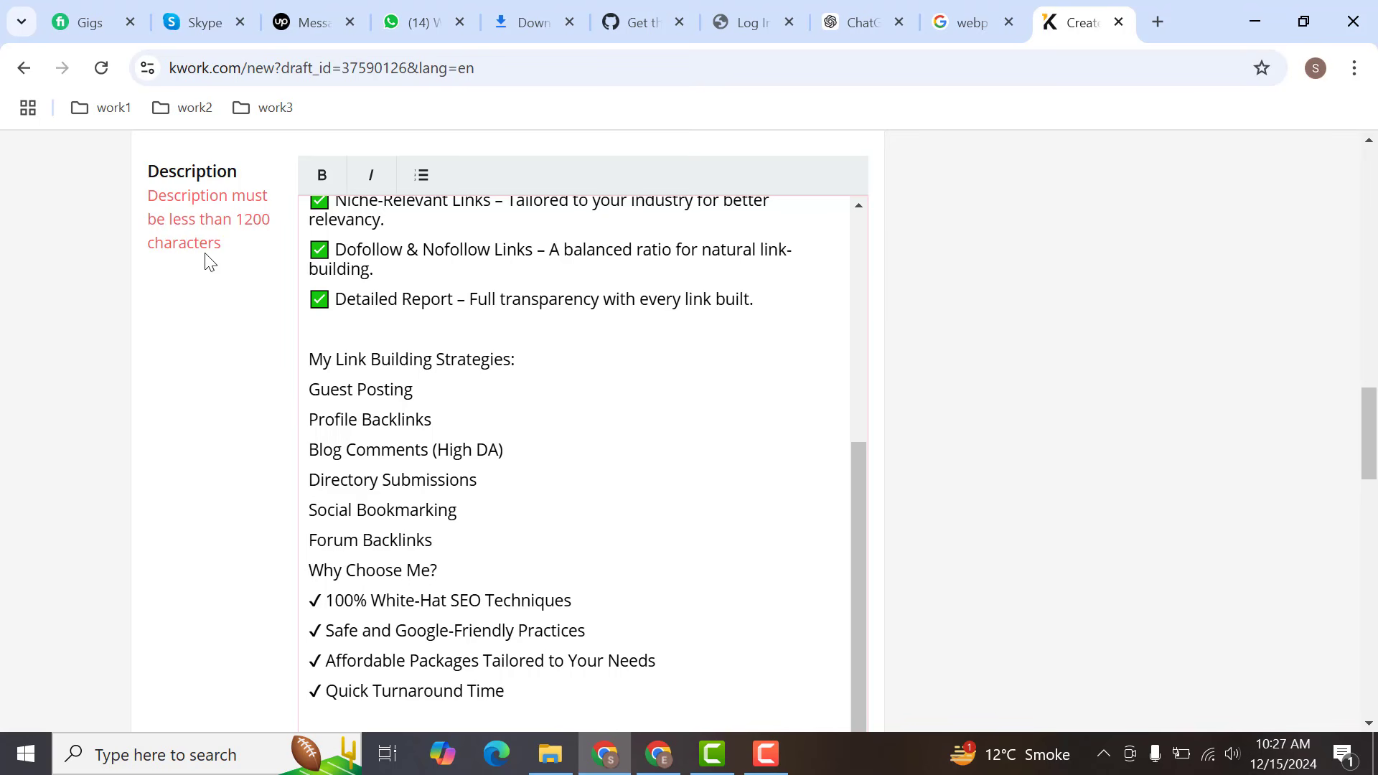
click(646, 536)
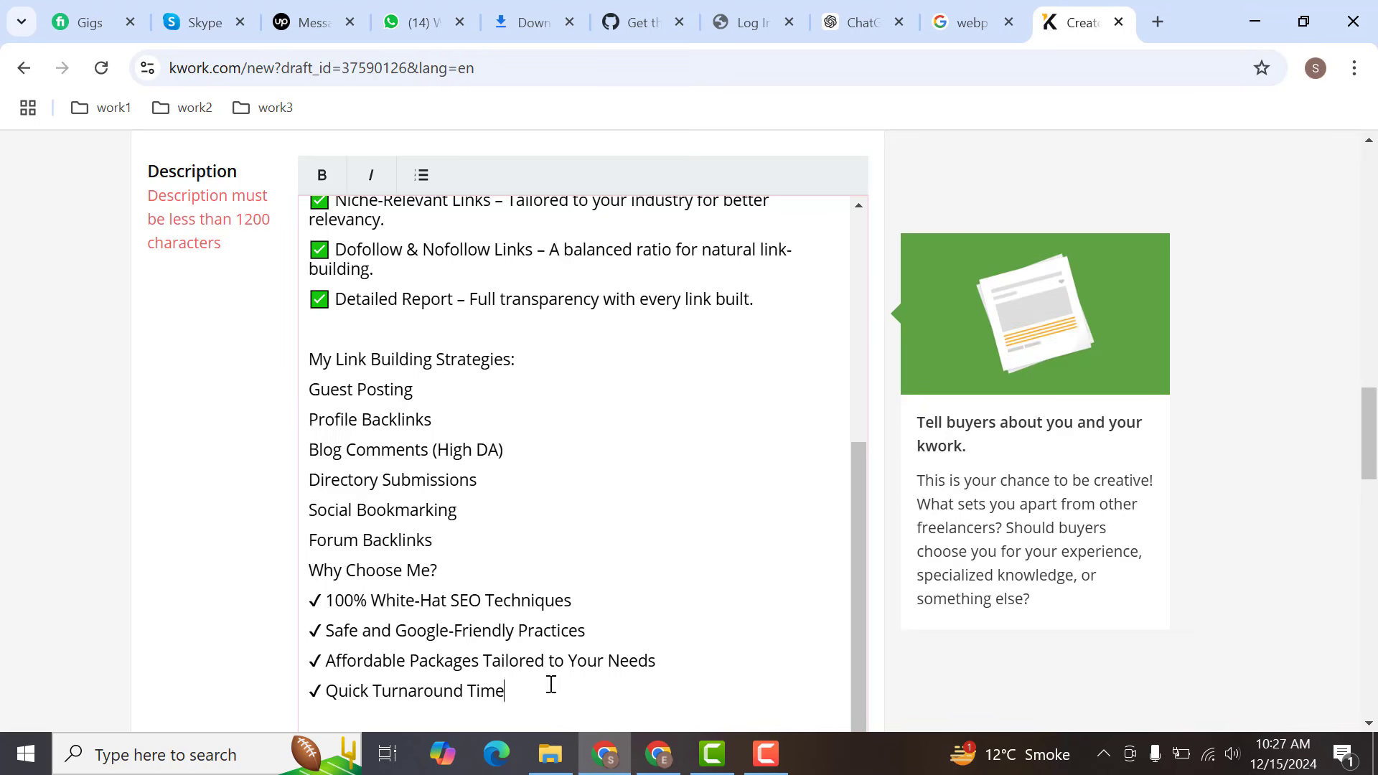
drag(551, 683, 301, 348)
key(BackSpace)
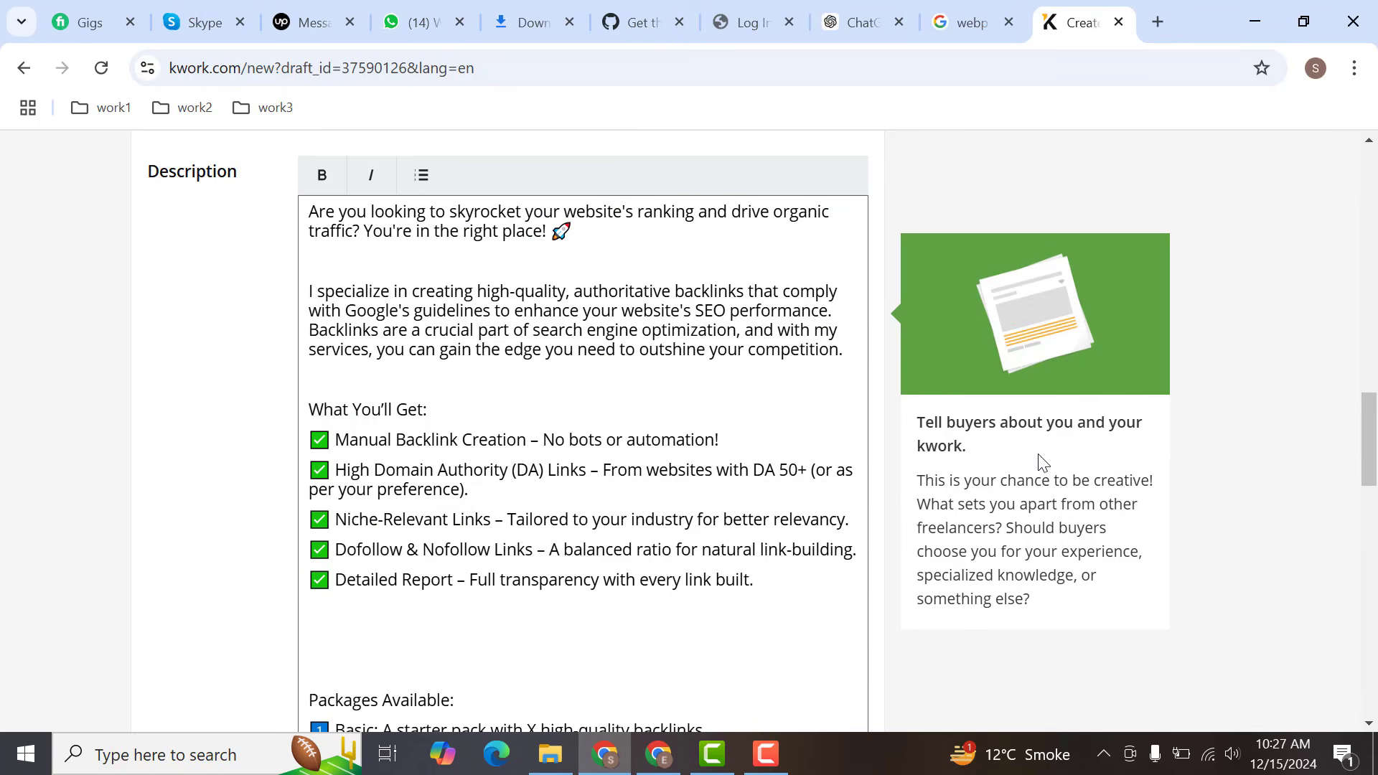
Delete the "Packages Available" section and the closing "Let's work together" paragraph from the kwork's Description.
drag(1370, 457, 1374, 511)
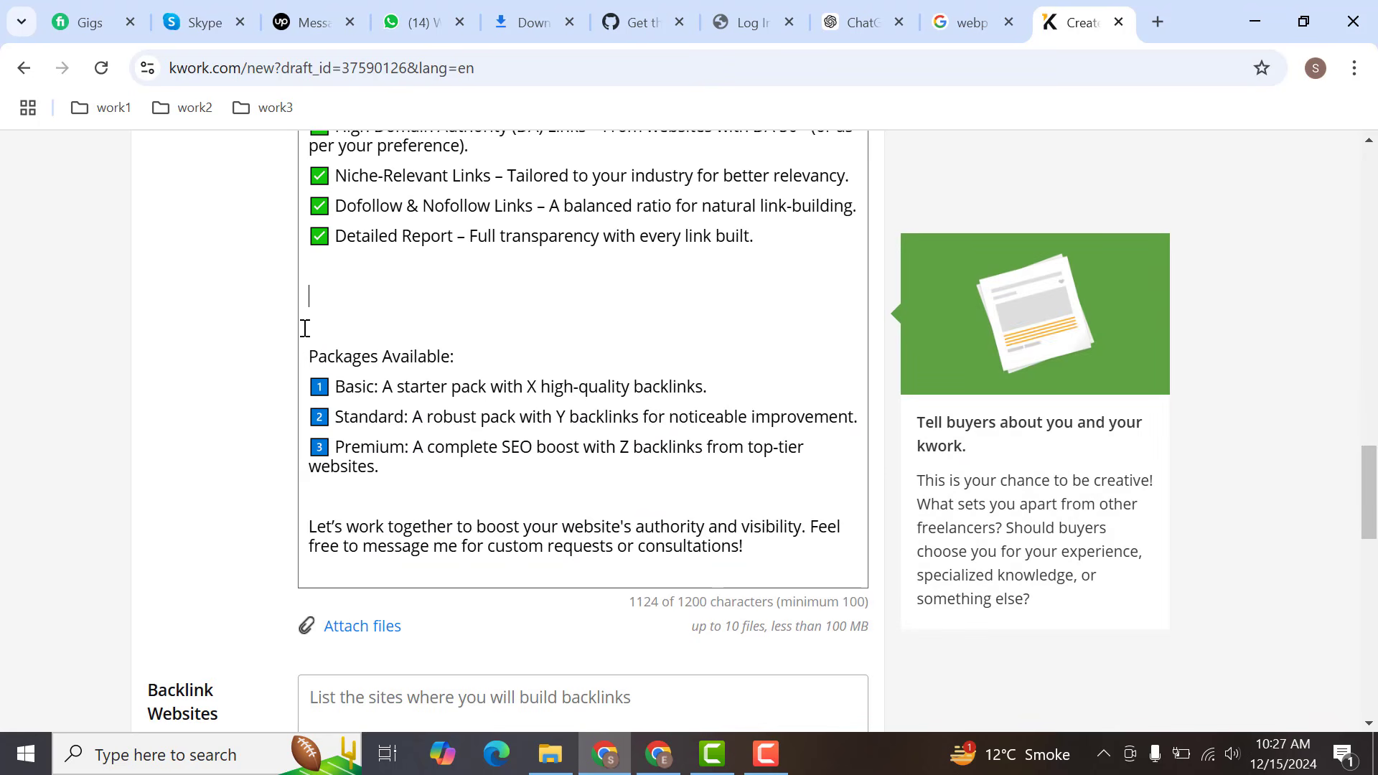
drag(303, 327, 783, 597)
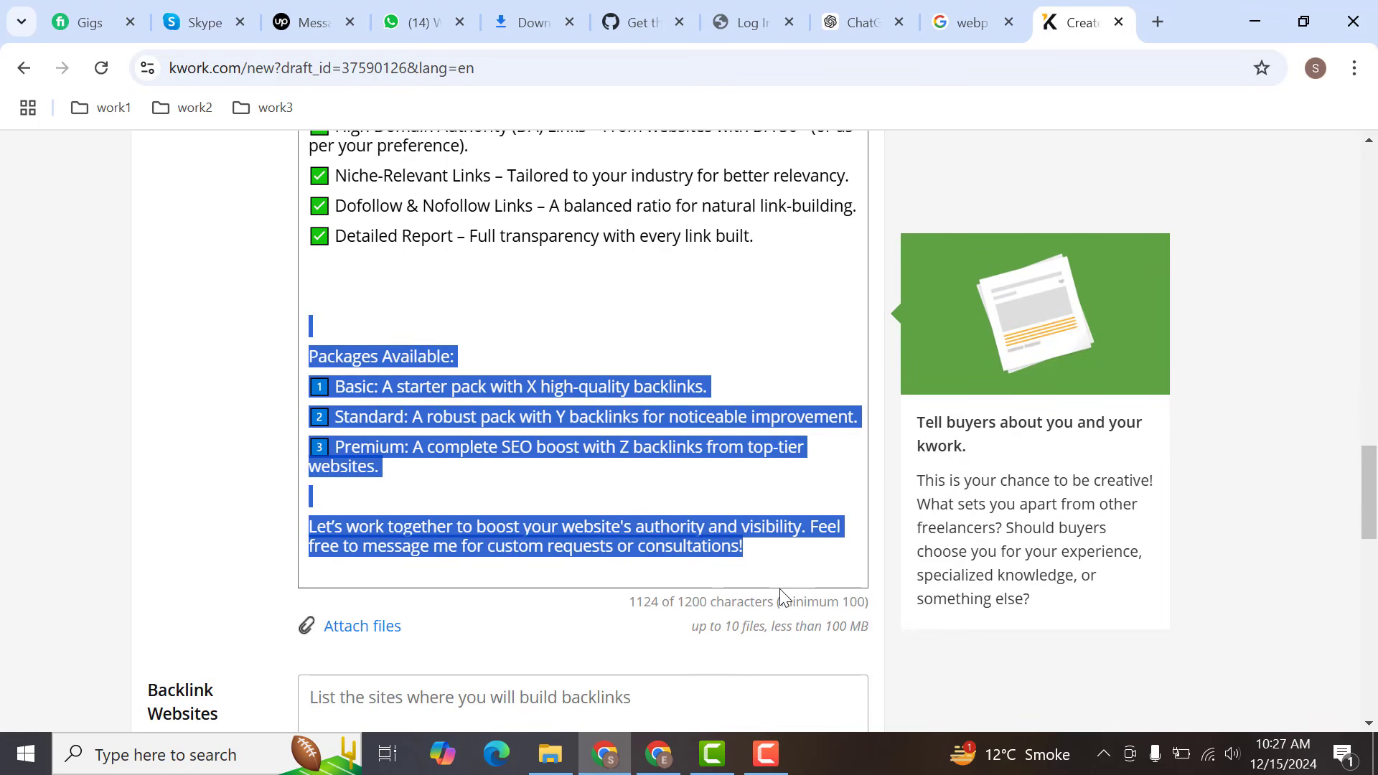
key(BackSpace)
key(BackSpace)
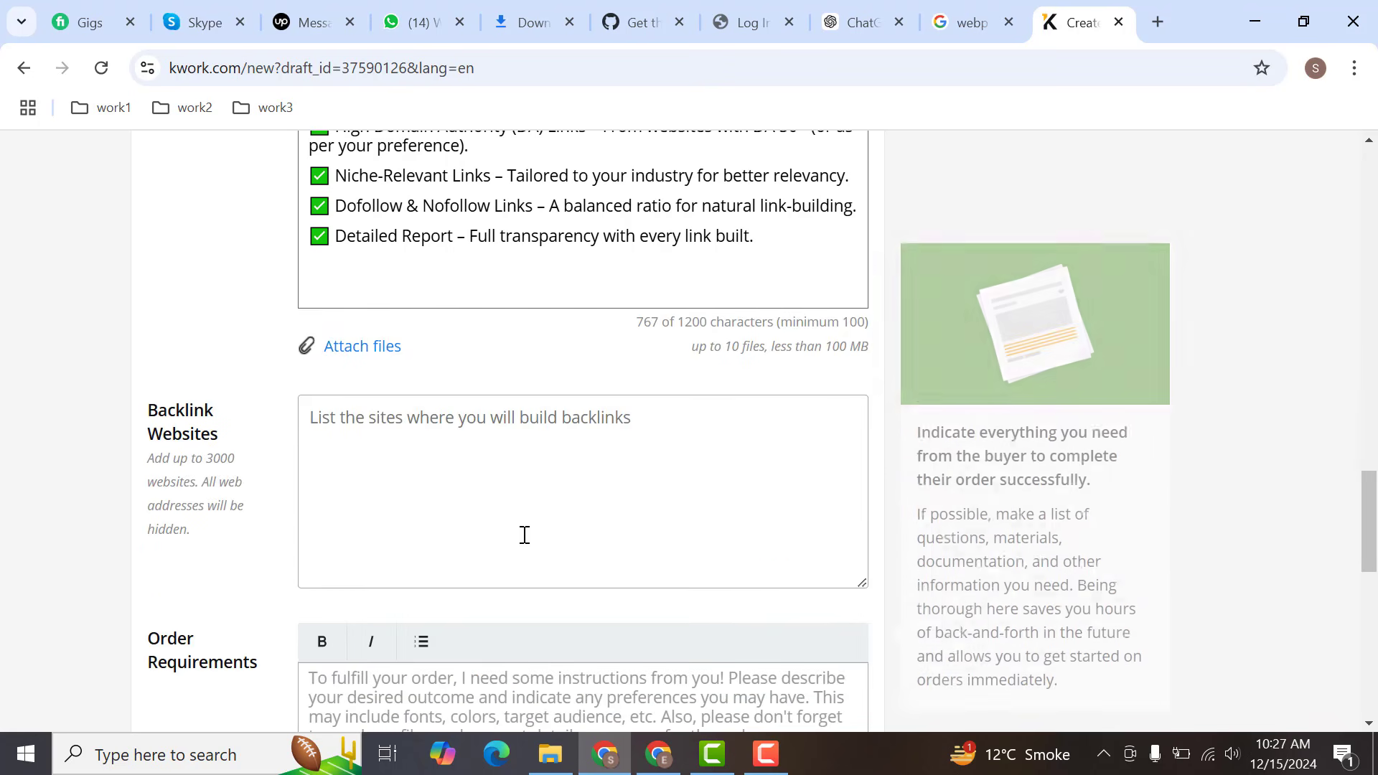
Enter "please provide relevant information to start work" as the Order Requirements.
click(524, 535)
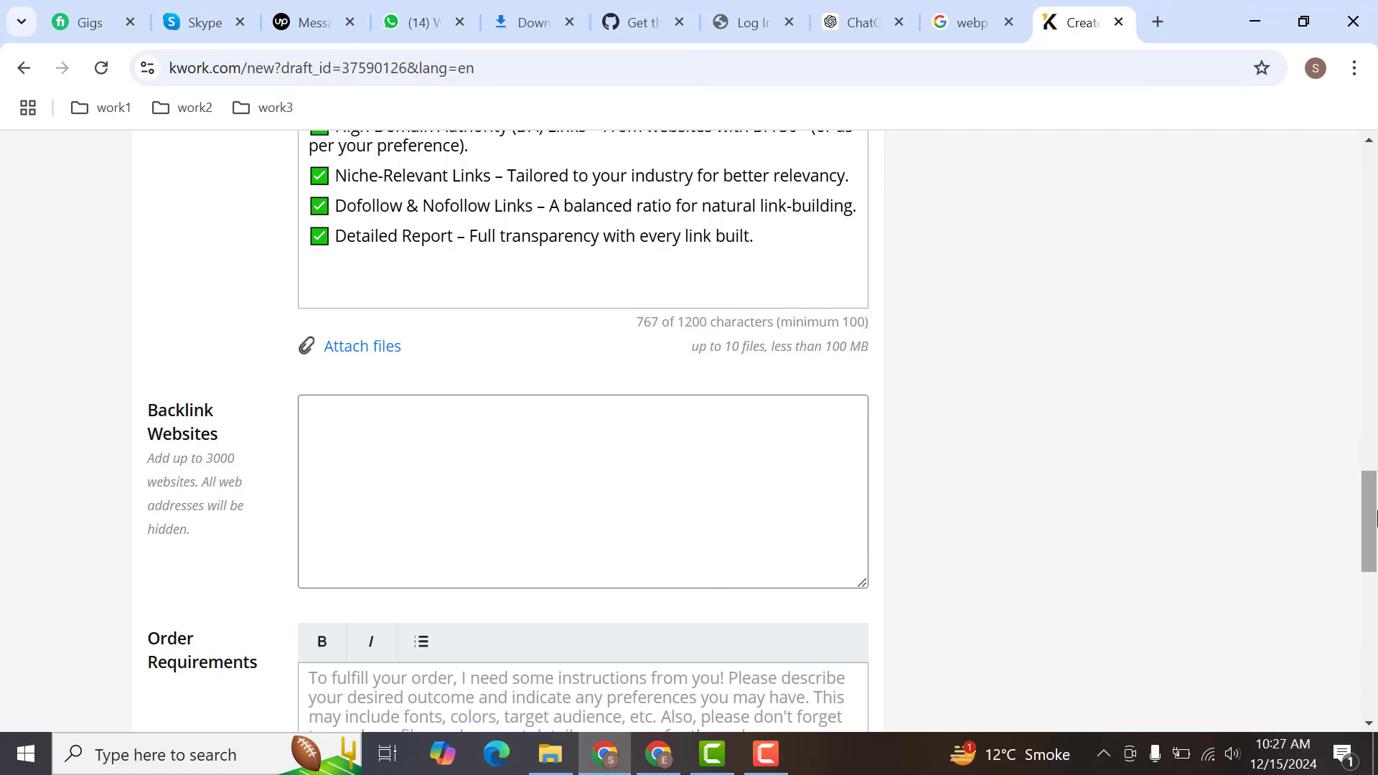
scroll(1083, 565, down, 3)
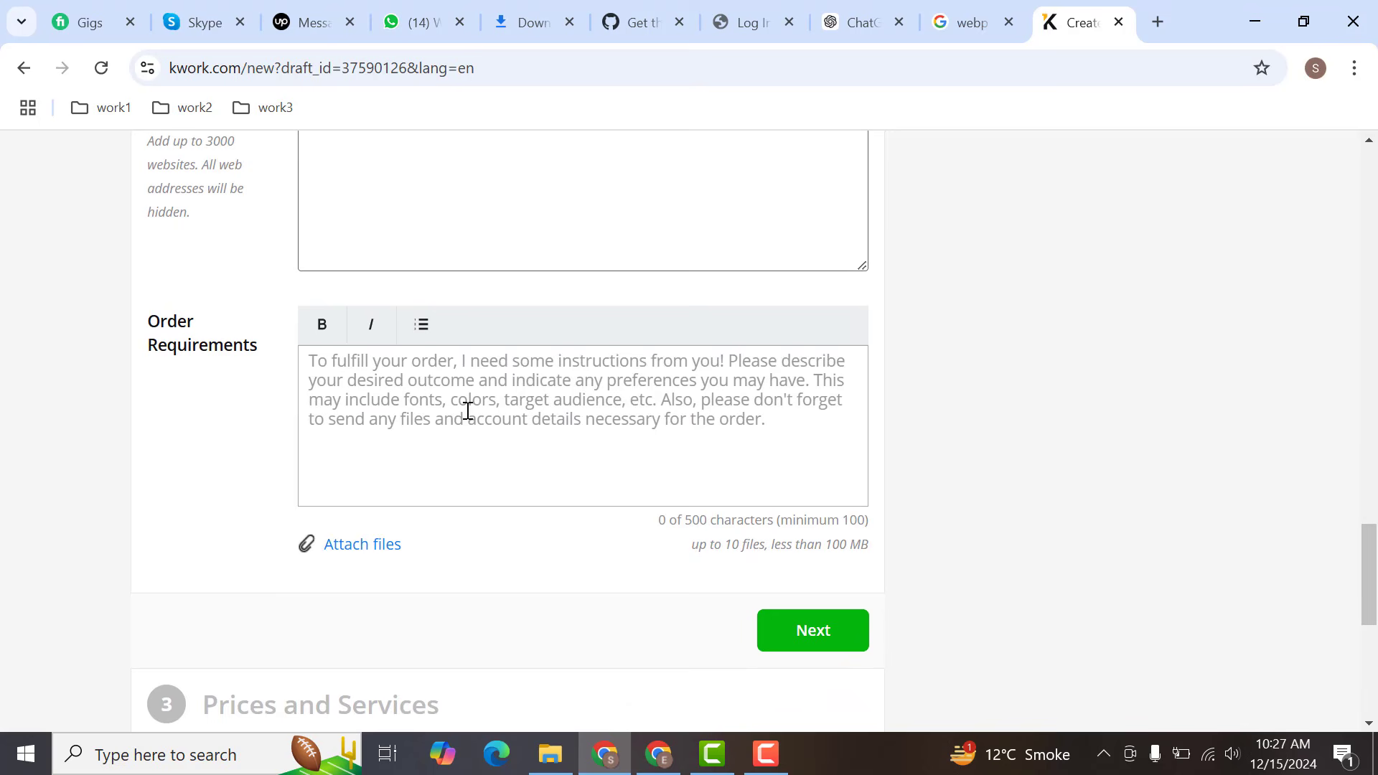
click(438, 373)
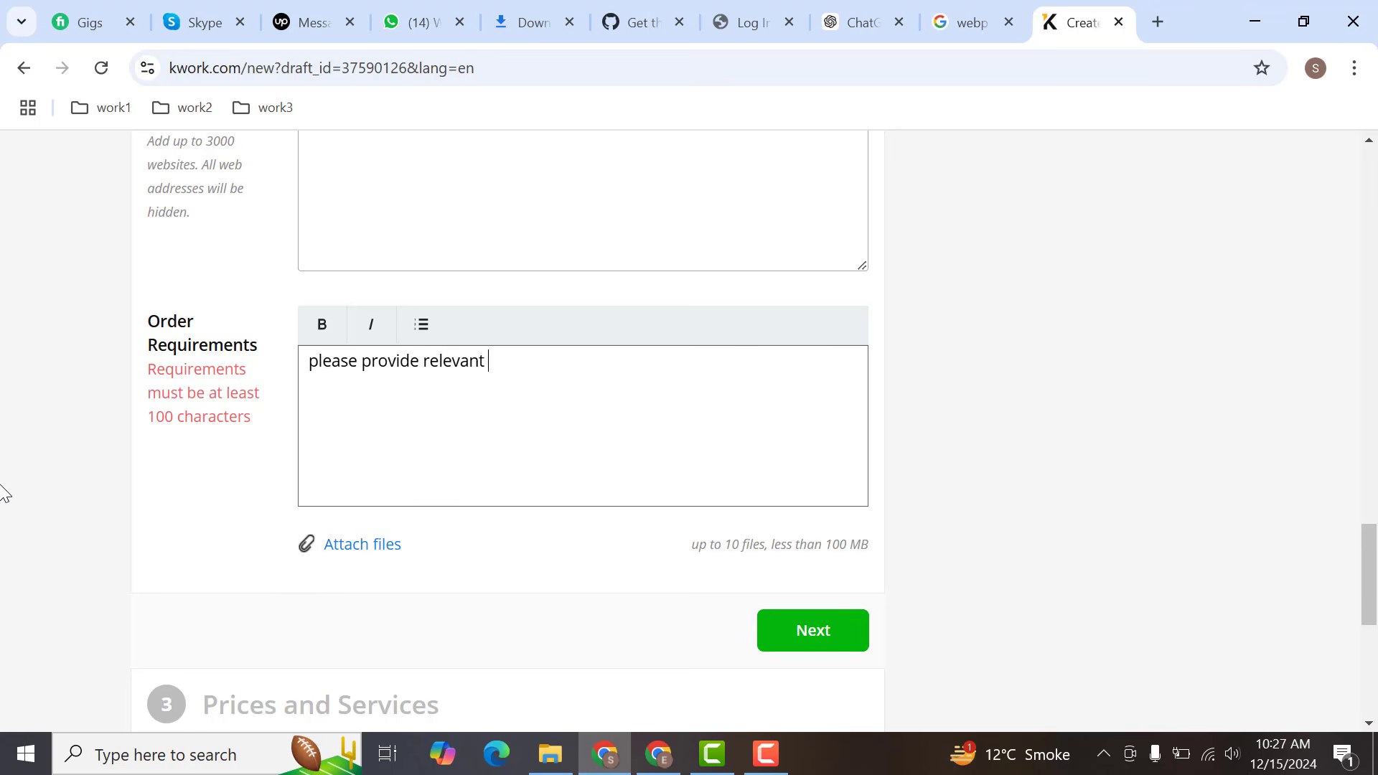
text(please provide relevant information to start work)
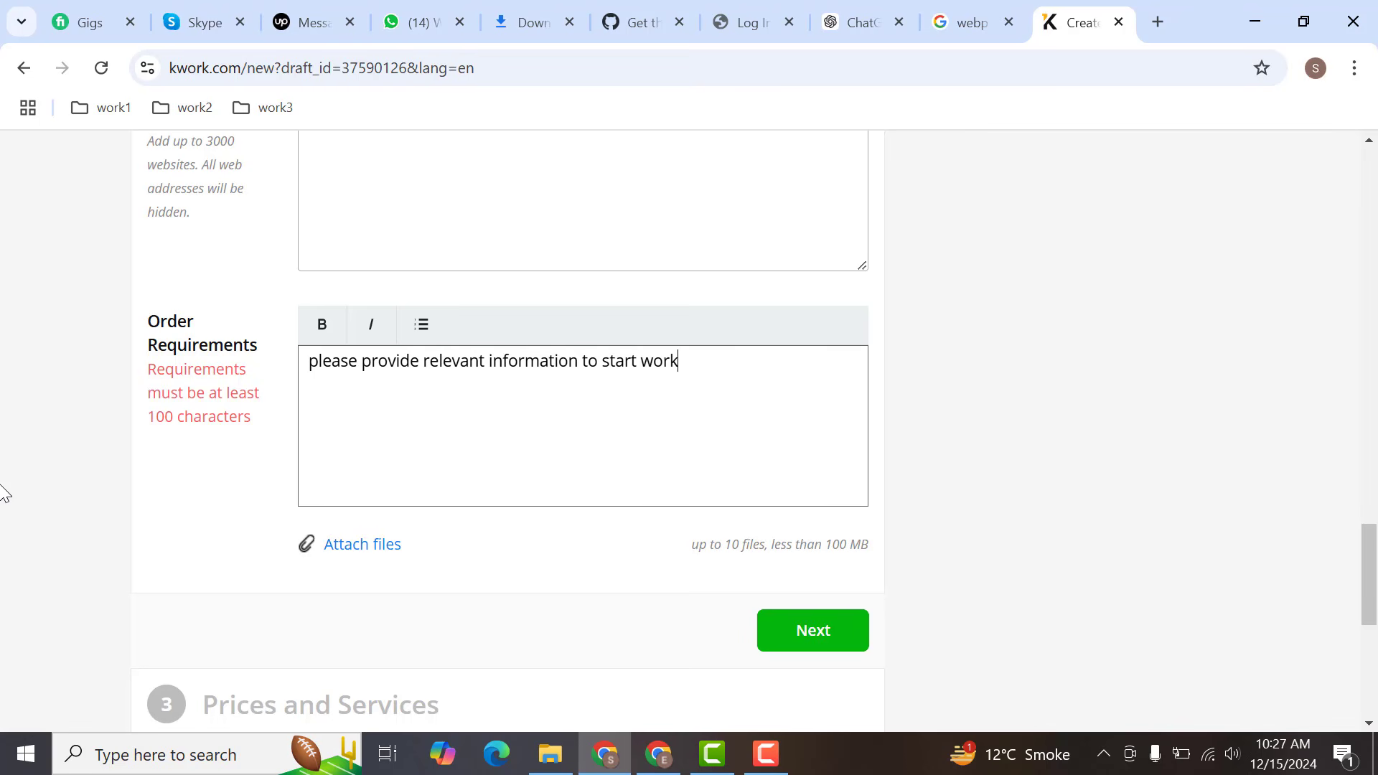
click(230, 492)
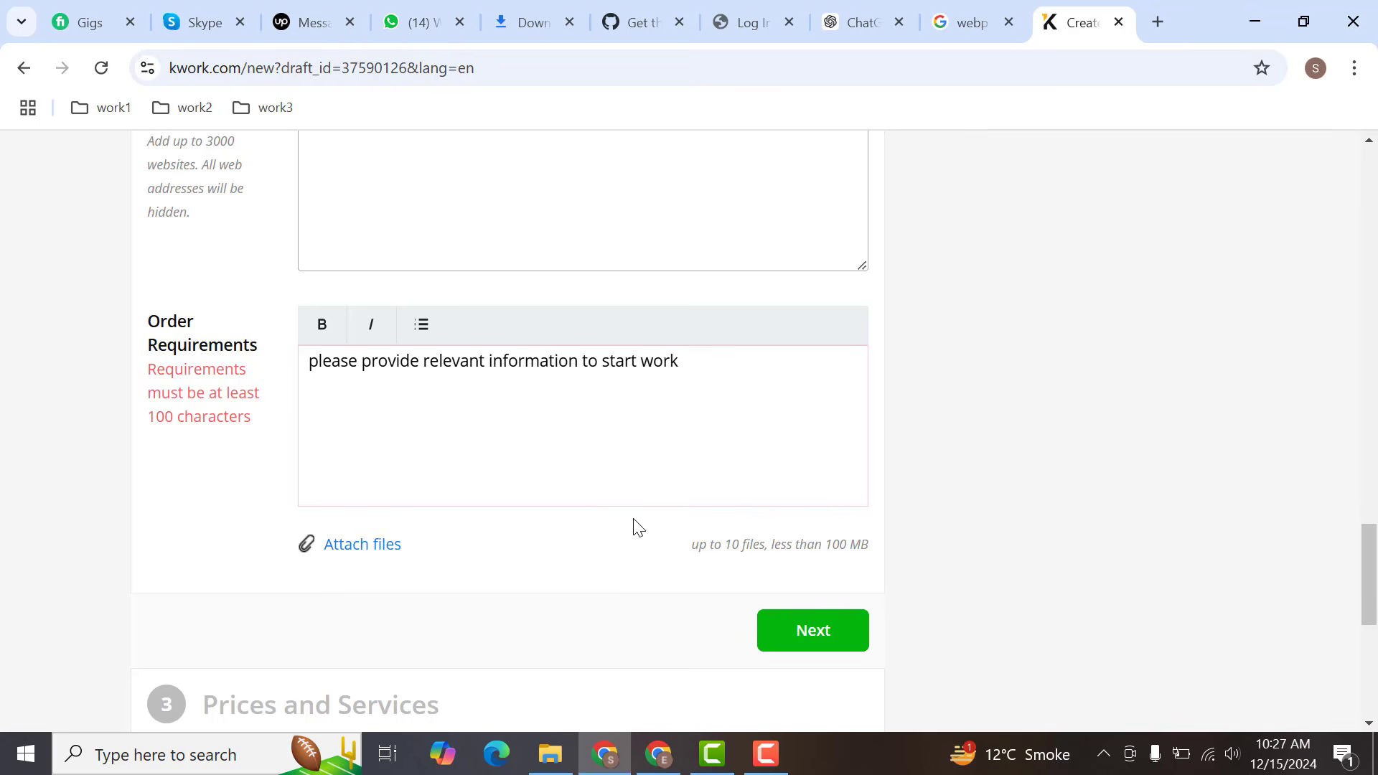
click(659, 452)
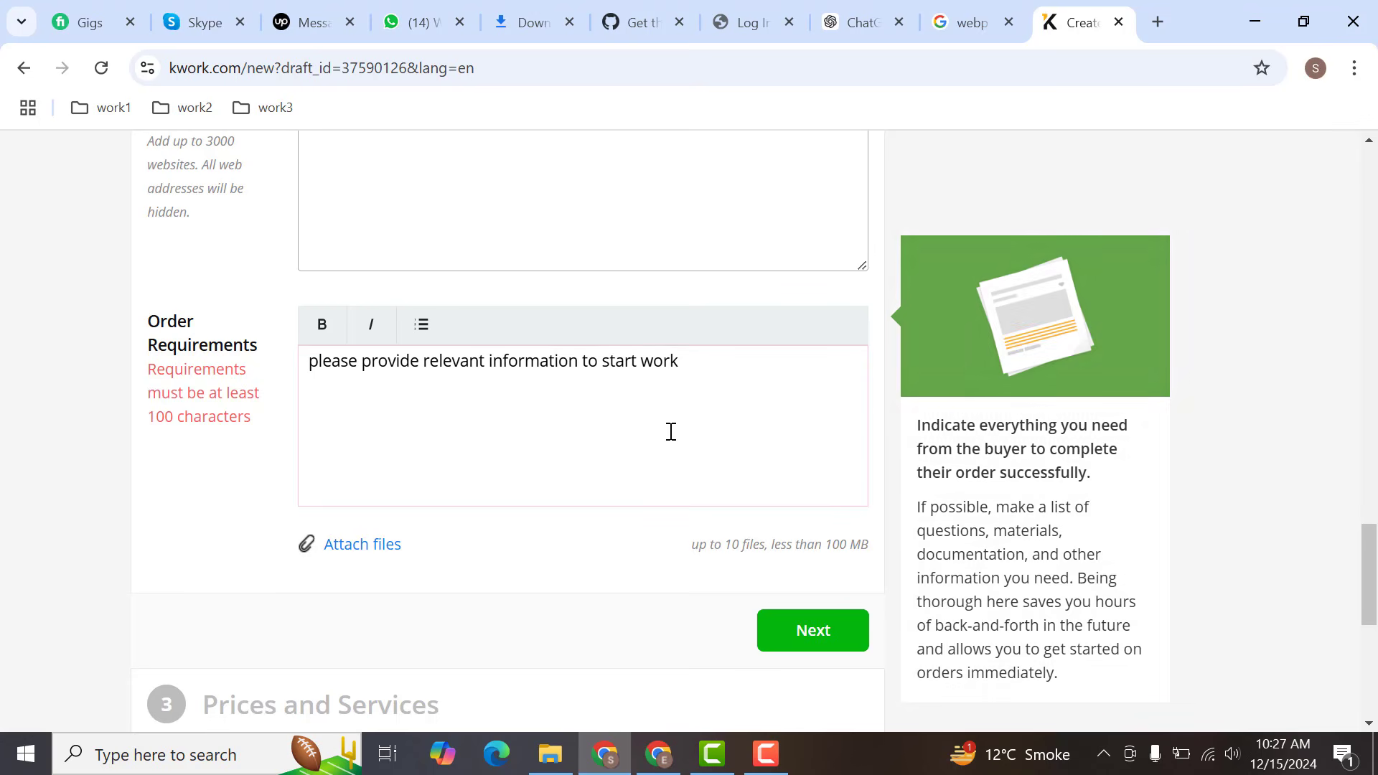
Extend the Order Requirements with ", for example website link or anything other" and try to proceed past the description section.
key(ctrl+a)
click(717, 353)
text(,)
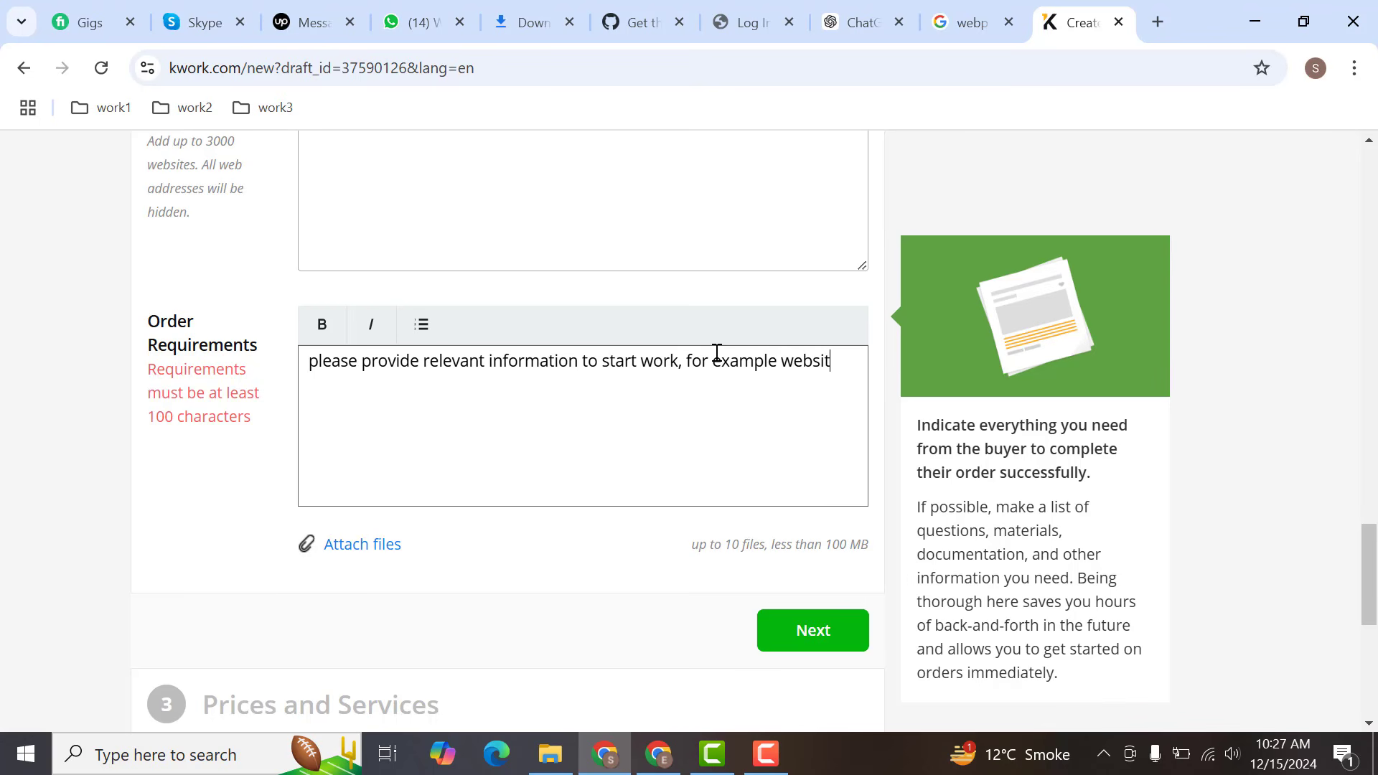
text(for example website link or anything other)
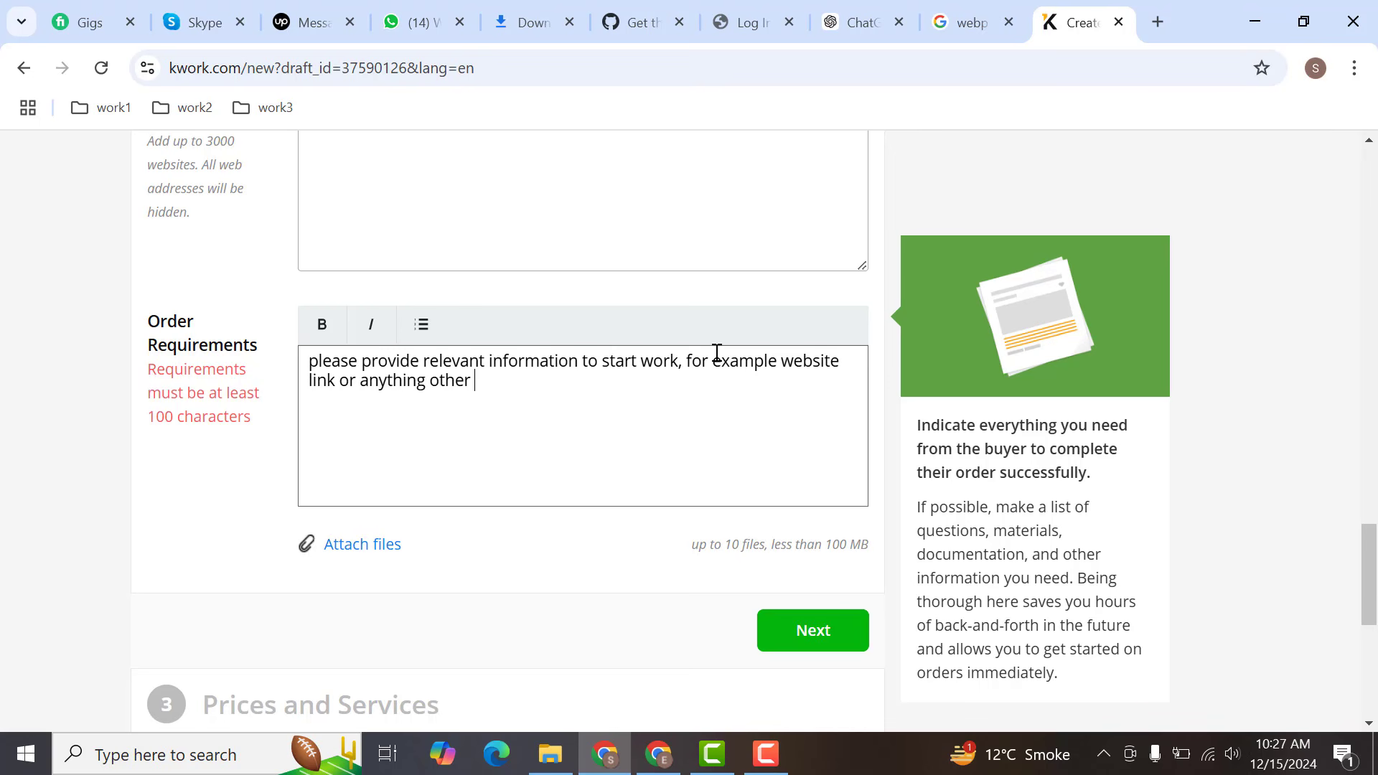
click(683, 550)
click(701, 436)
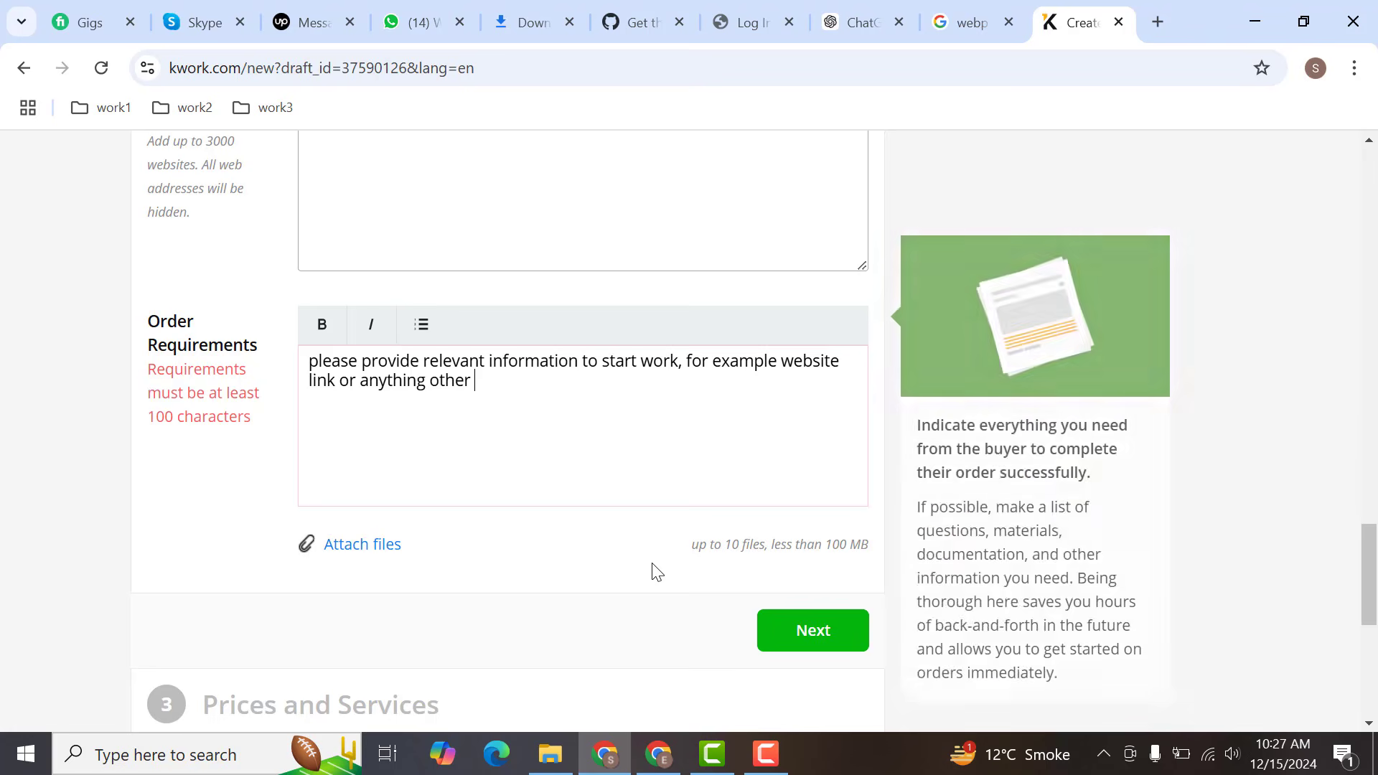
click(660, 572)
click(796, 633)
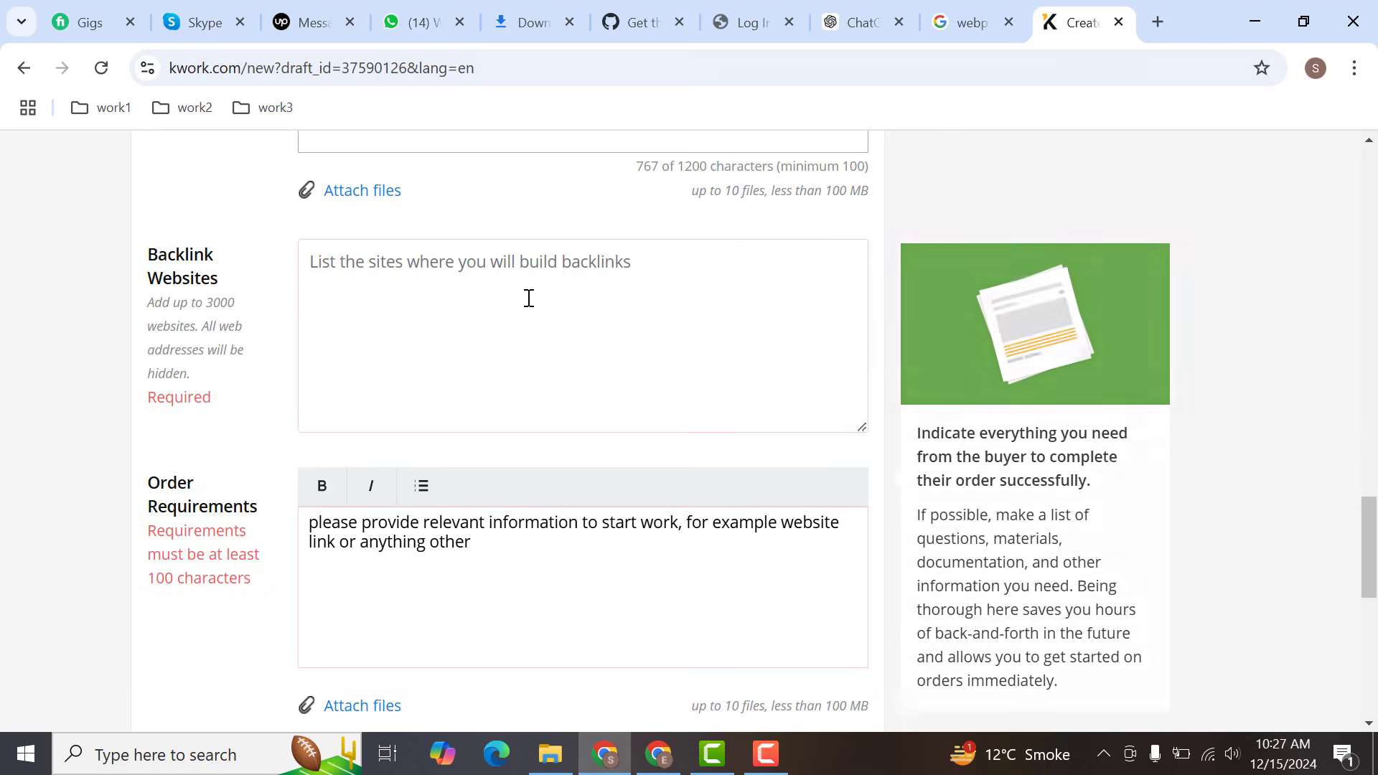
List enablewebsitedesign.com under Backlink Websites and try to proceed to the next section.
click(438, 292)
click(67, 352)
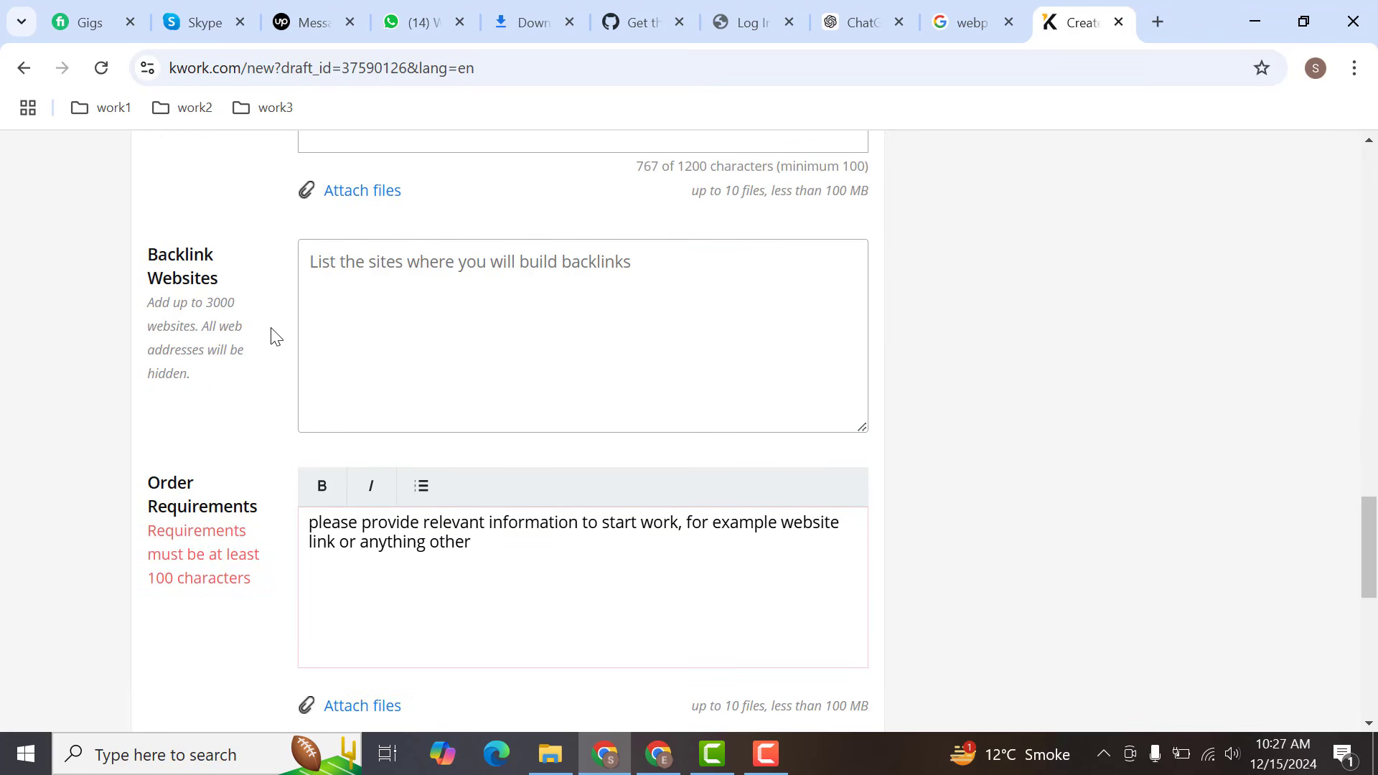
click(422, 325)
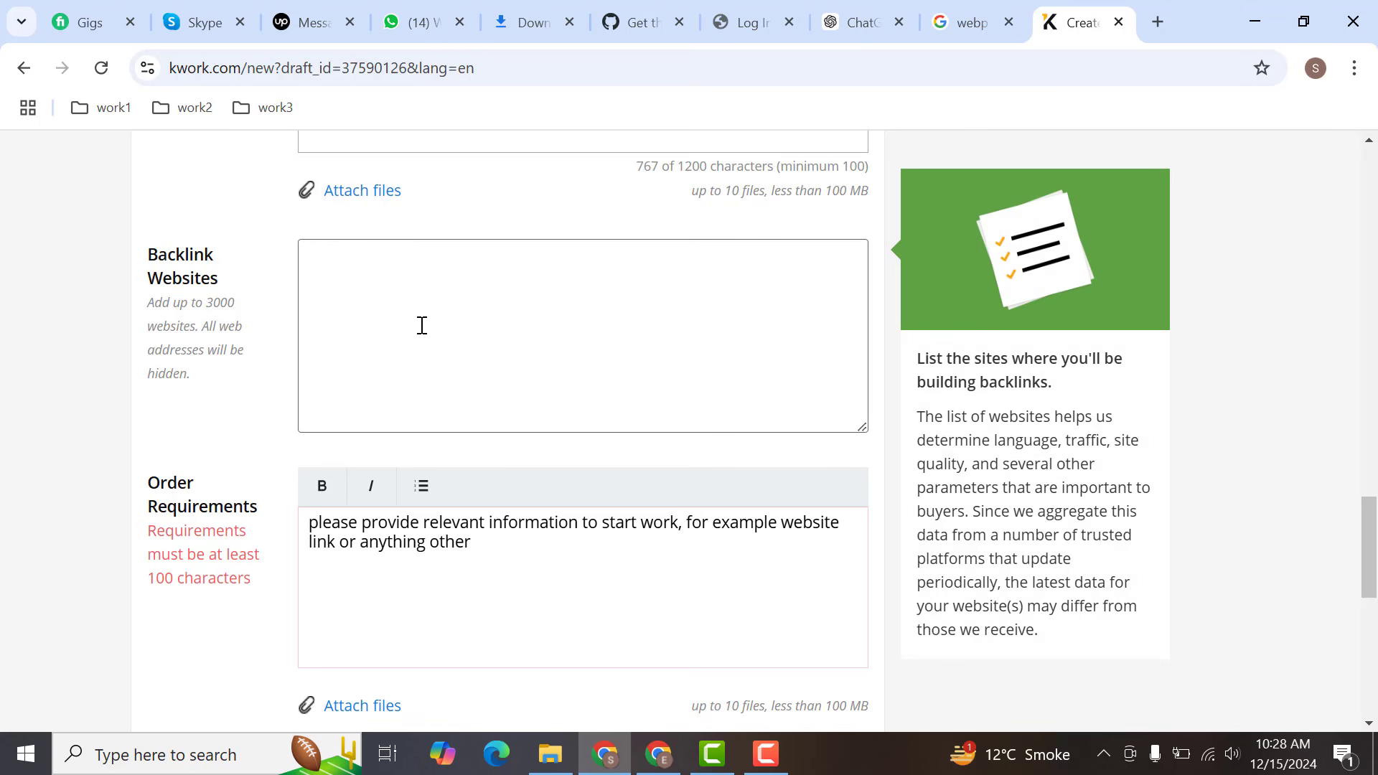
text(enablewebsitedesign.com)
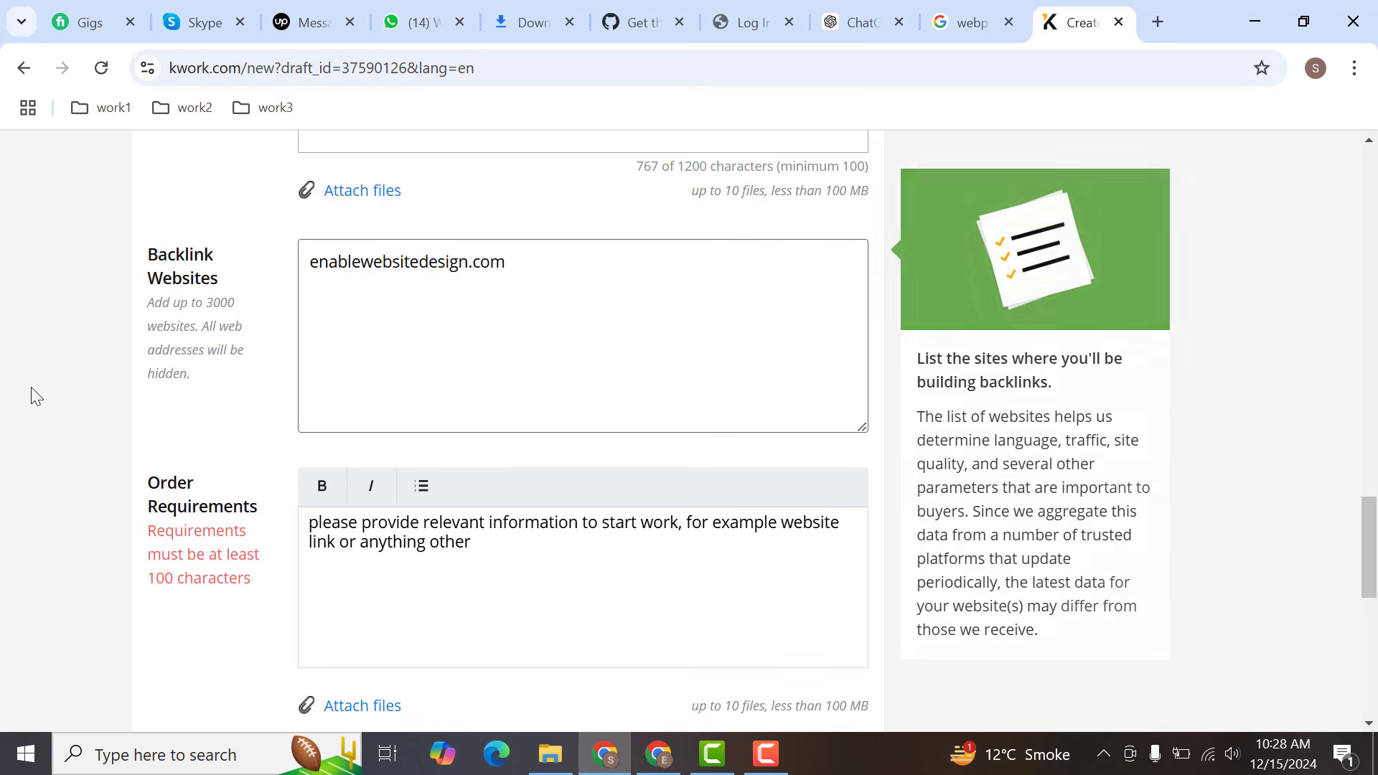
click(4, 432)
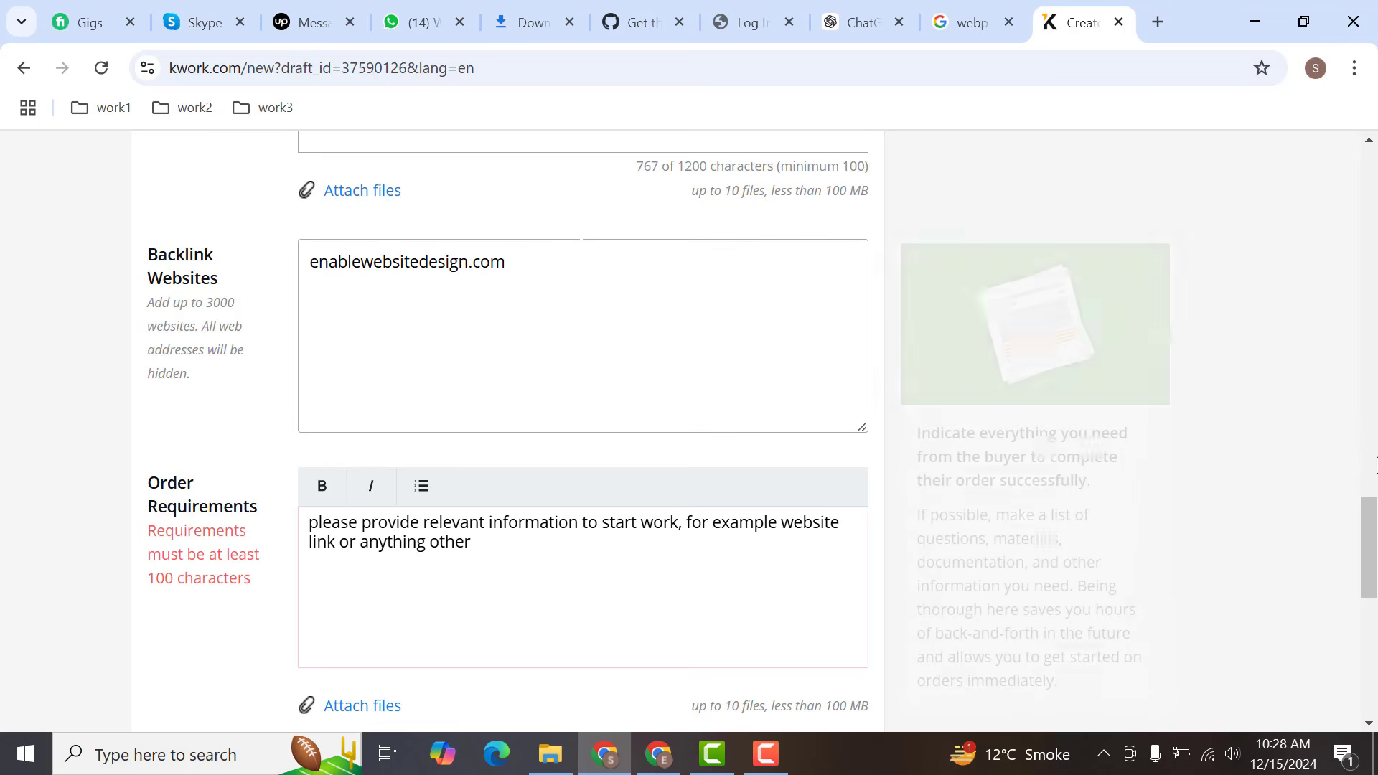
scroll(1246, 575, down, 5)
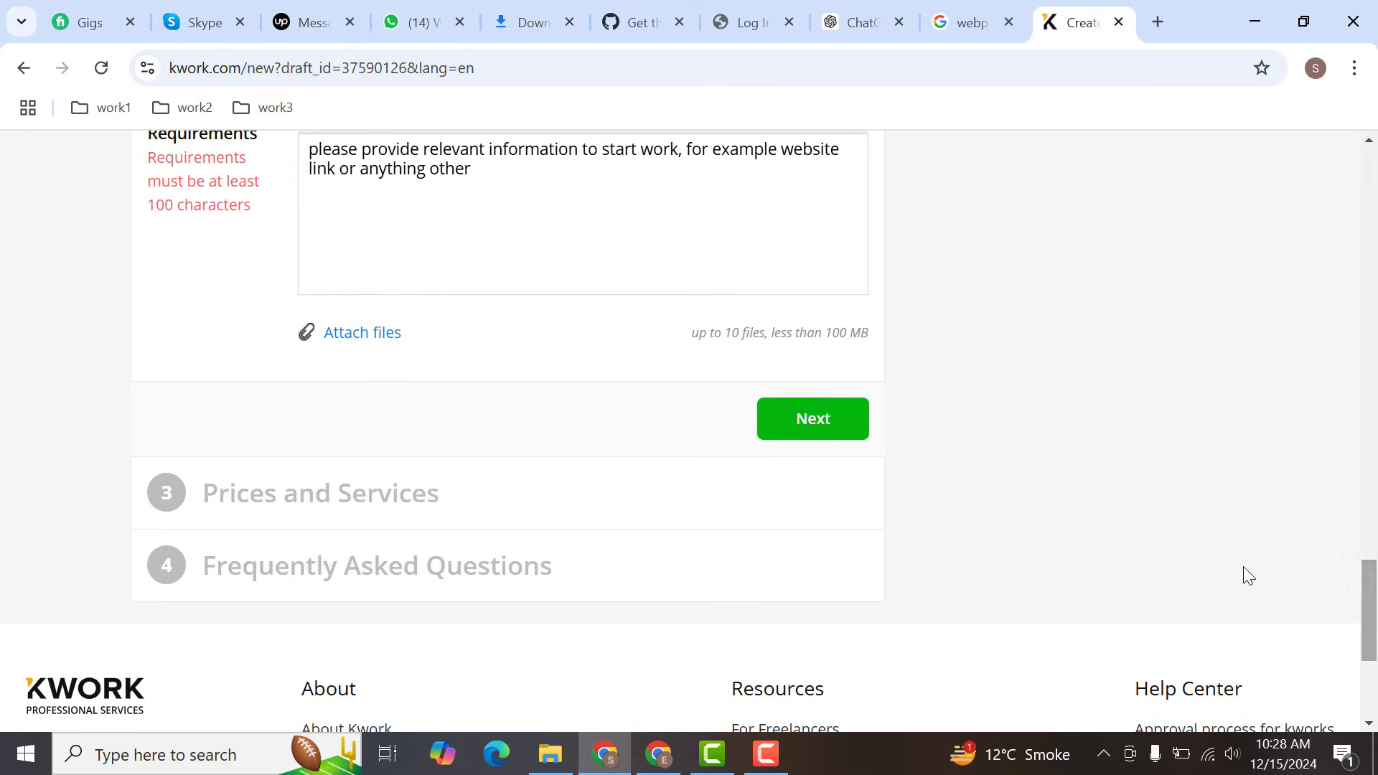
click(794, 422)
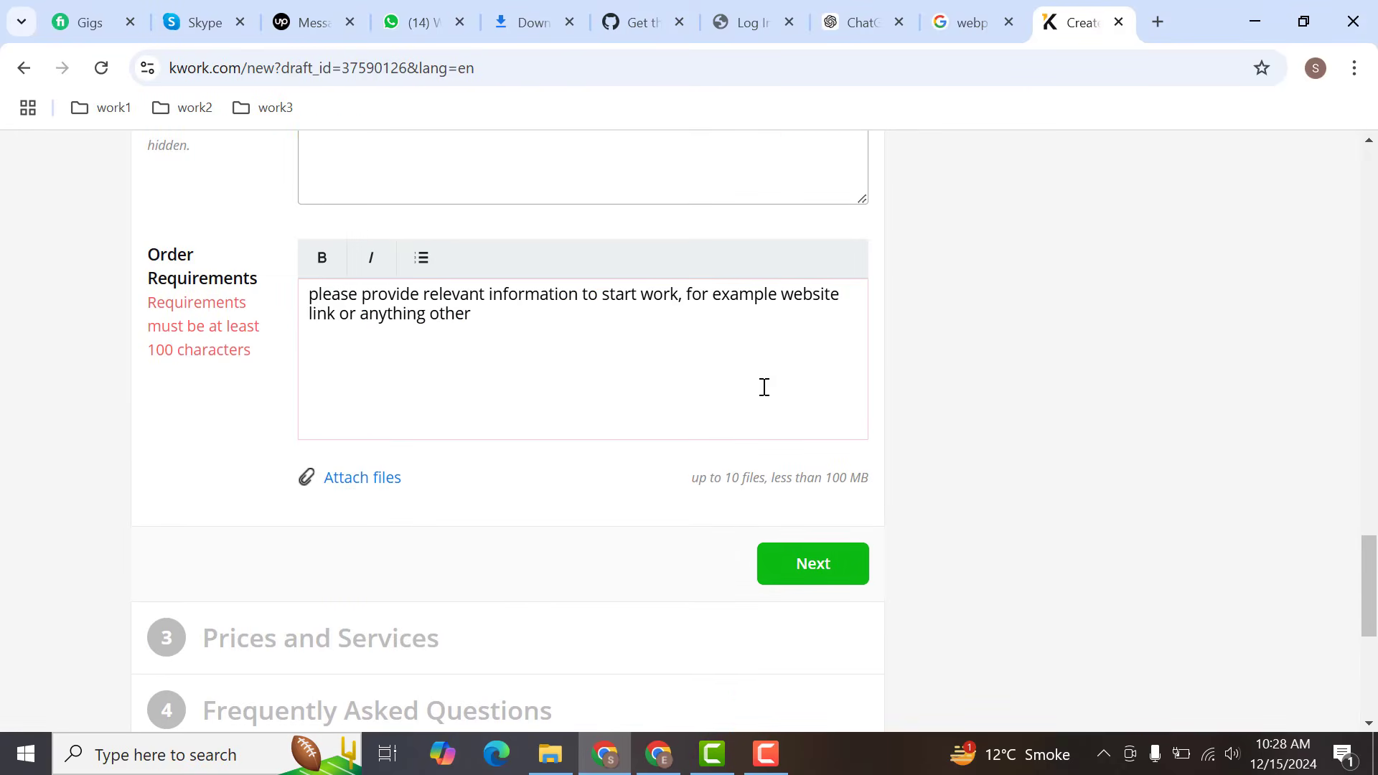
Append a second copy of the Order Requirements text after the existing one and proceed to Prices and Services.
triple_click(614, 315)
key(Right)
key(ctrl+v)
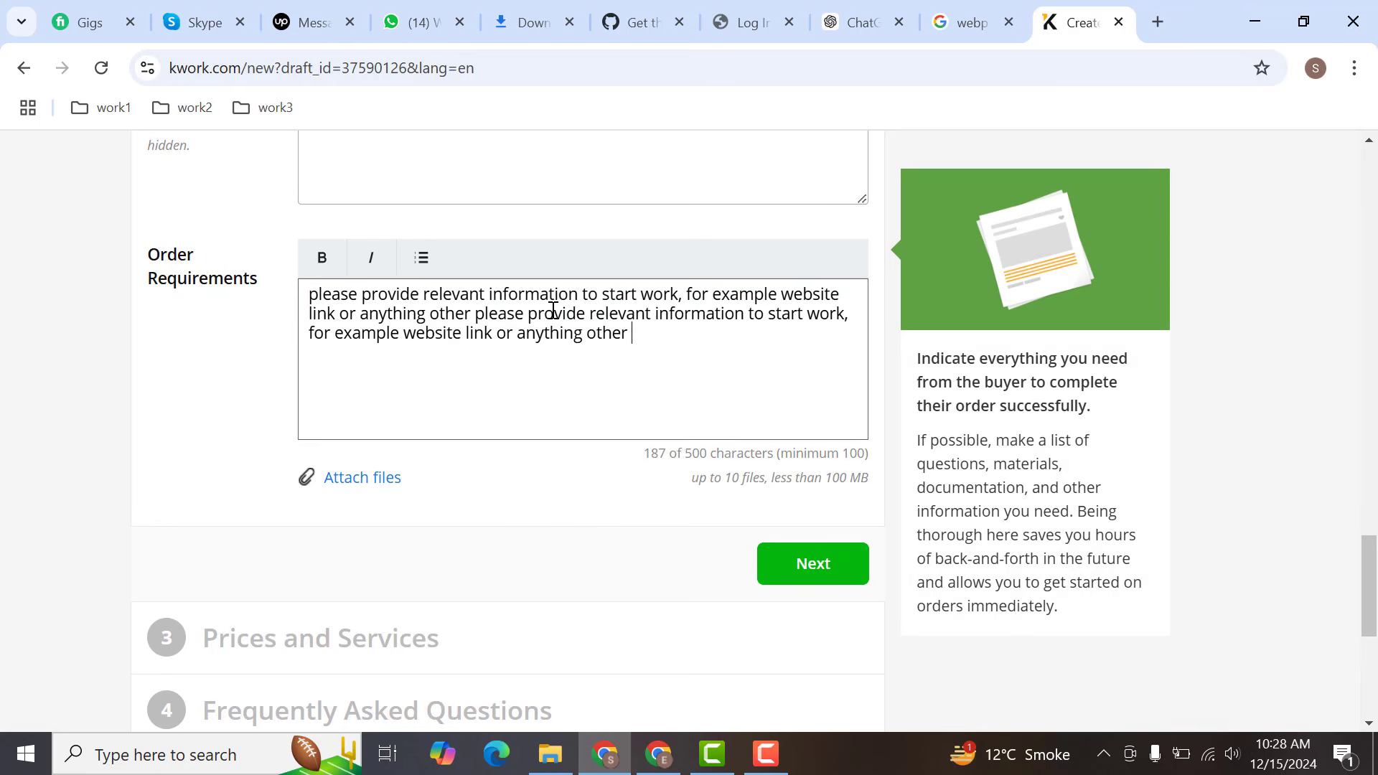
click(704, 516)
click(814, 565)
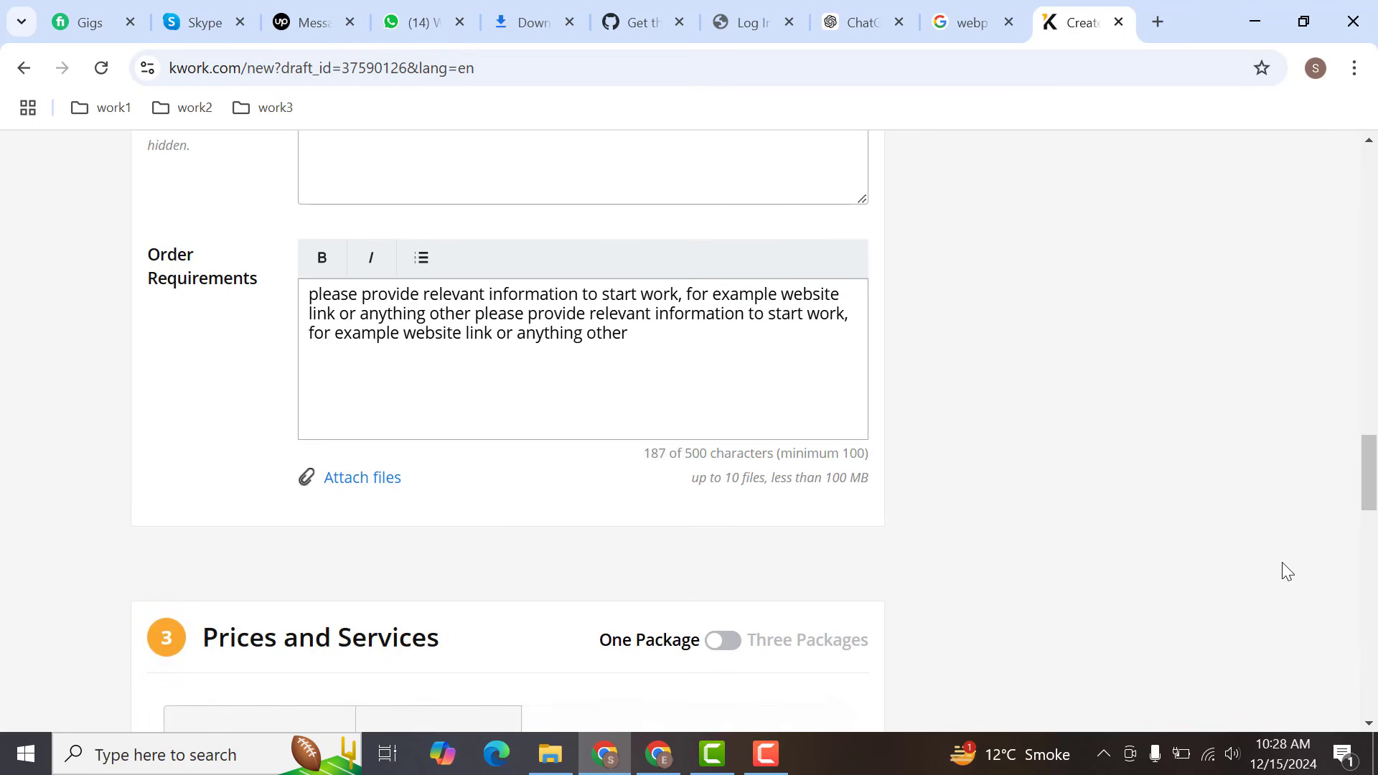
Summarize the Basic package as "100 SEO Backlinks", include near-link text, images and search engine indexing acceleration, and set 100 backlinks.
drag(1374, 488, 1368, 556)
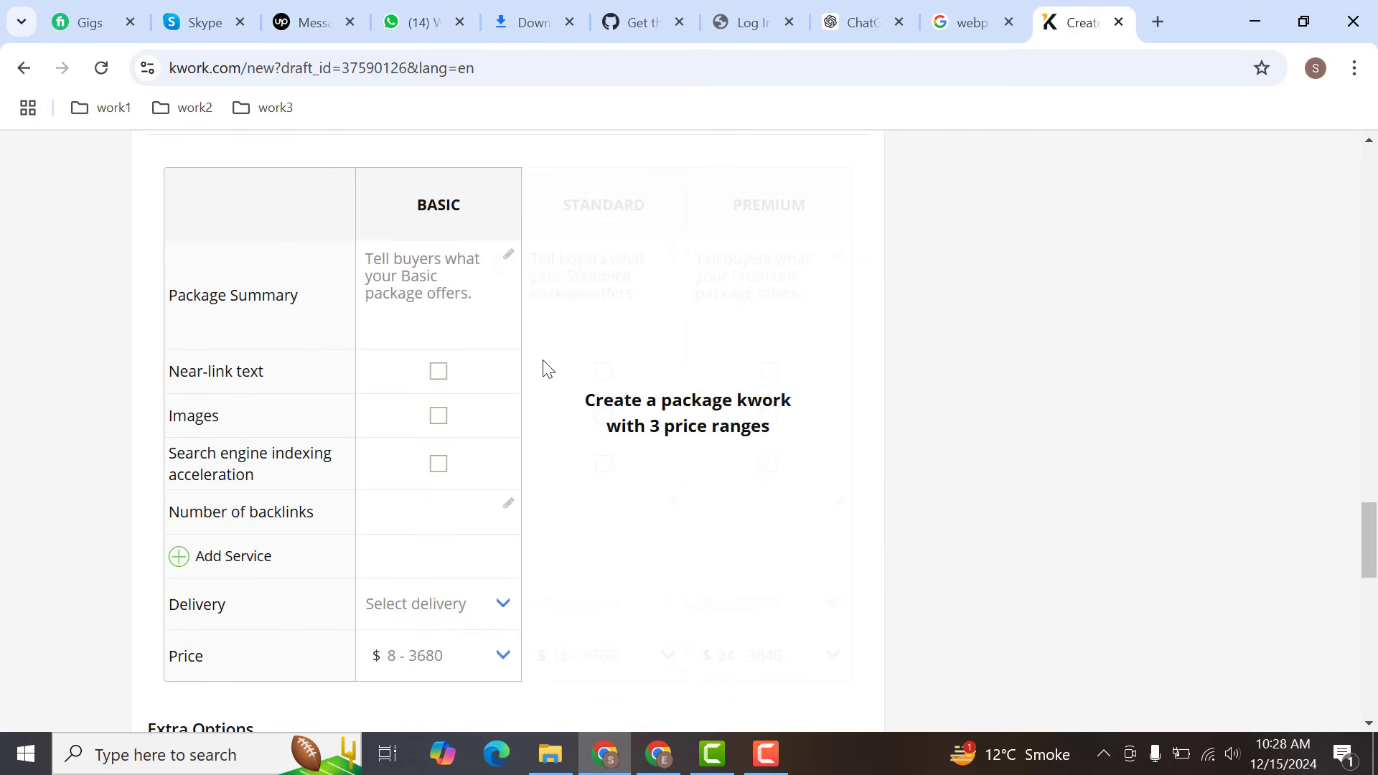
click(412, 288)
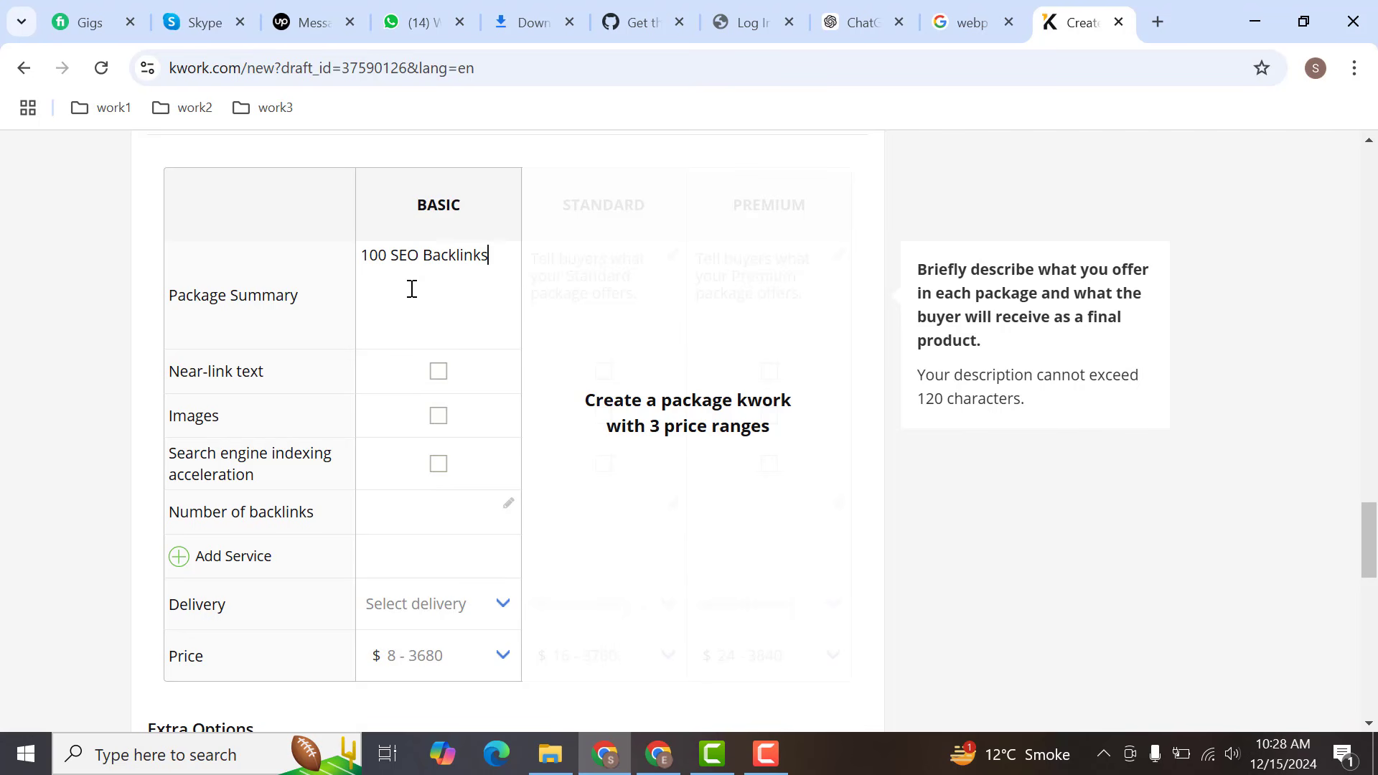
click(438, 371)
click(438, 415)
click(438, 463)
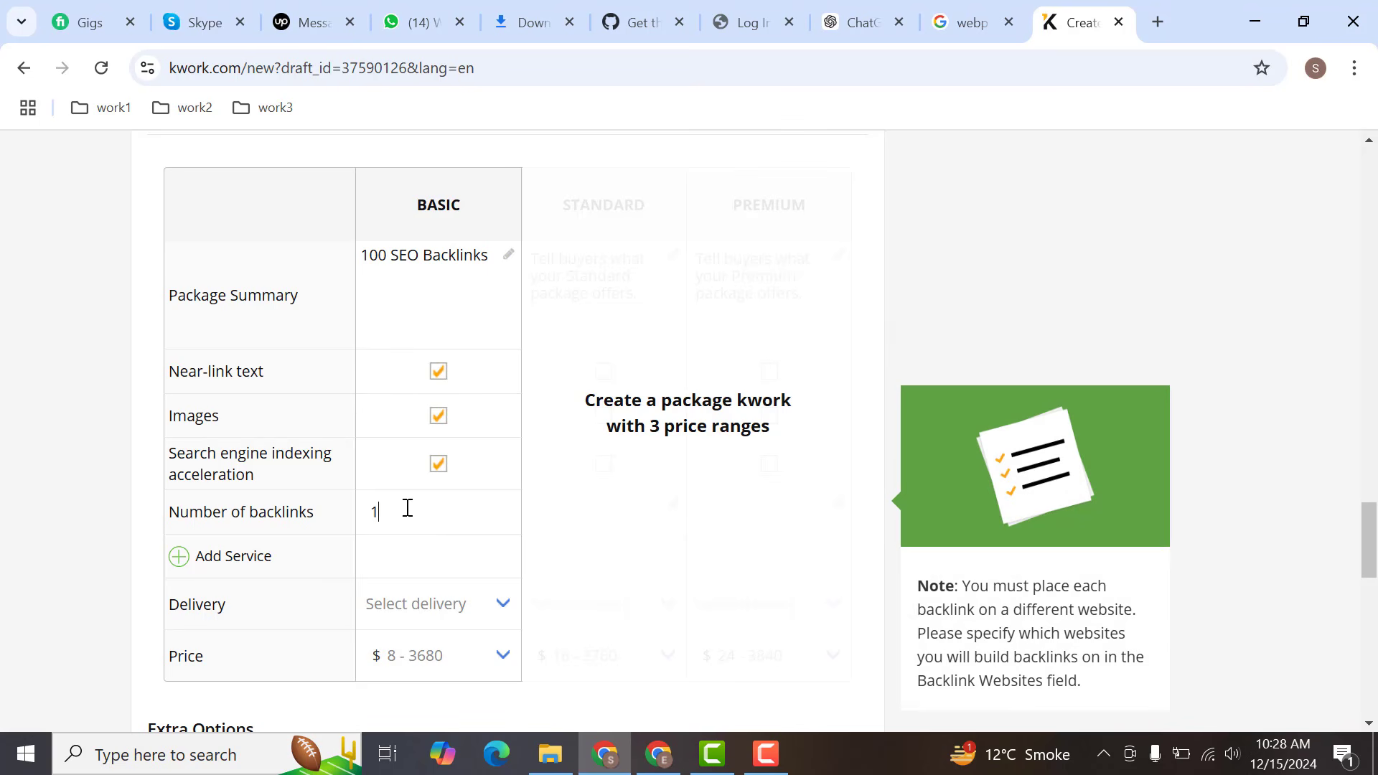
click(414, 573)
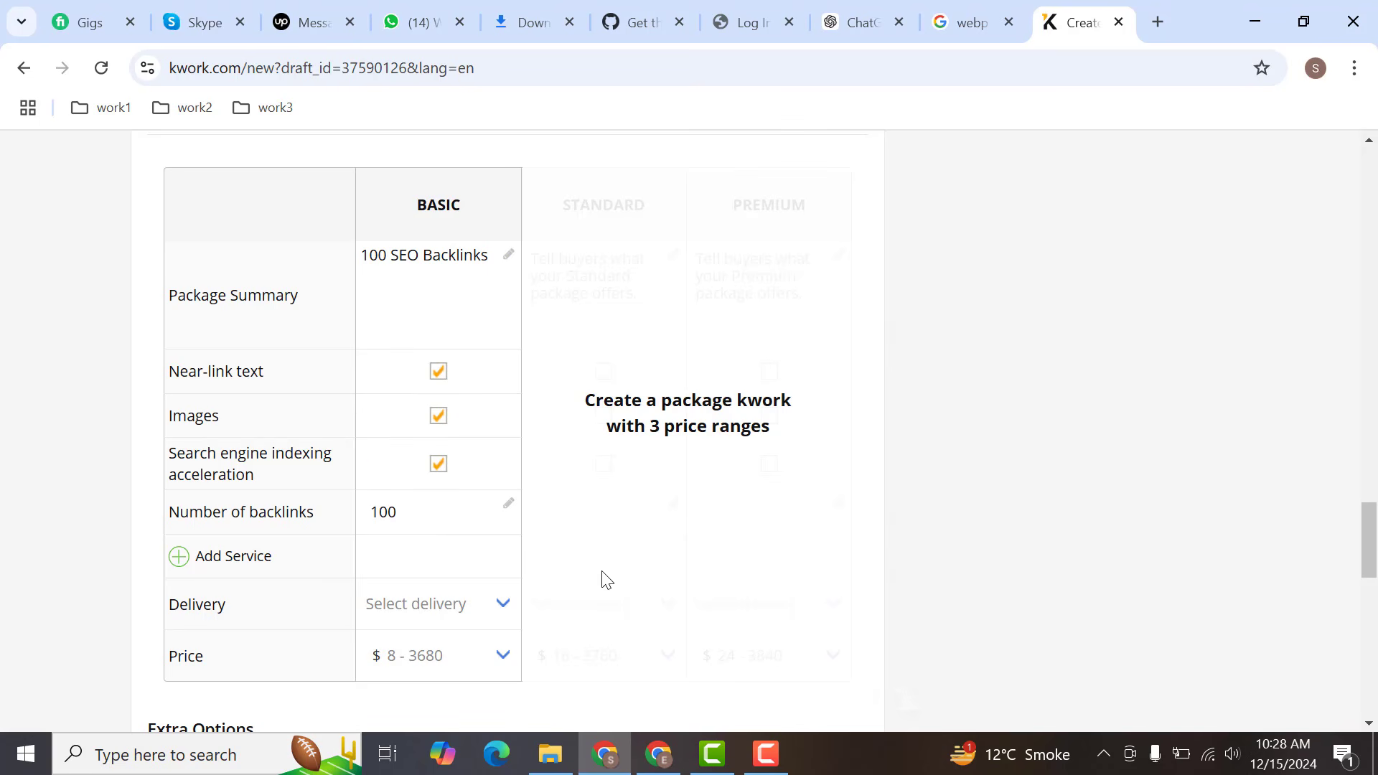
Set the Basic package's delivery to 2 days and its price to $16.
click(451, 624)
click(418, 658)
click(437, 666)
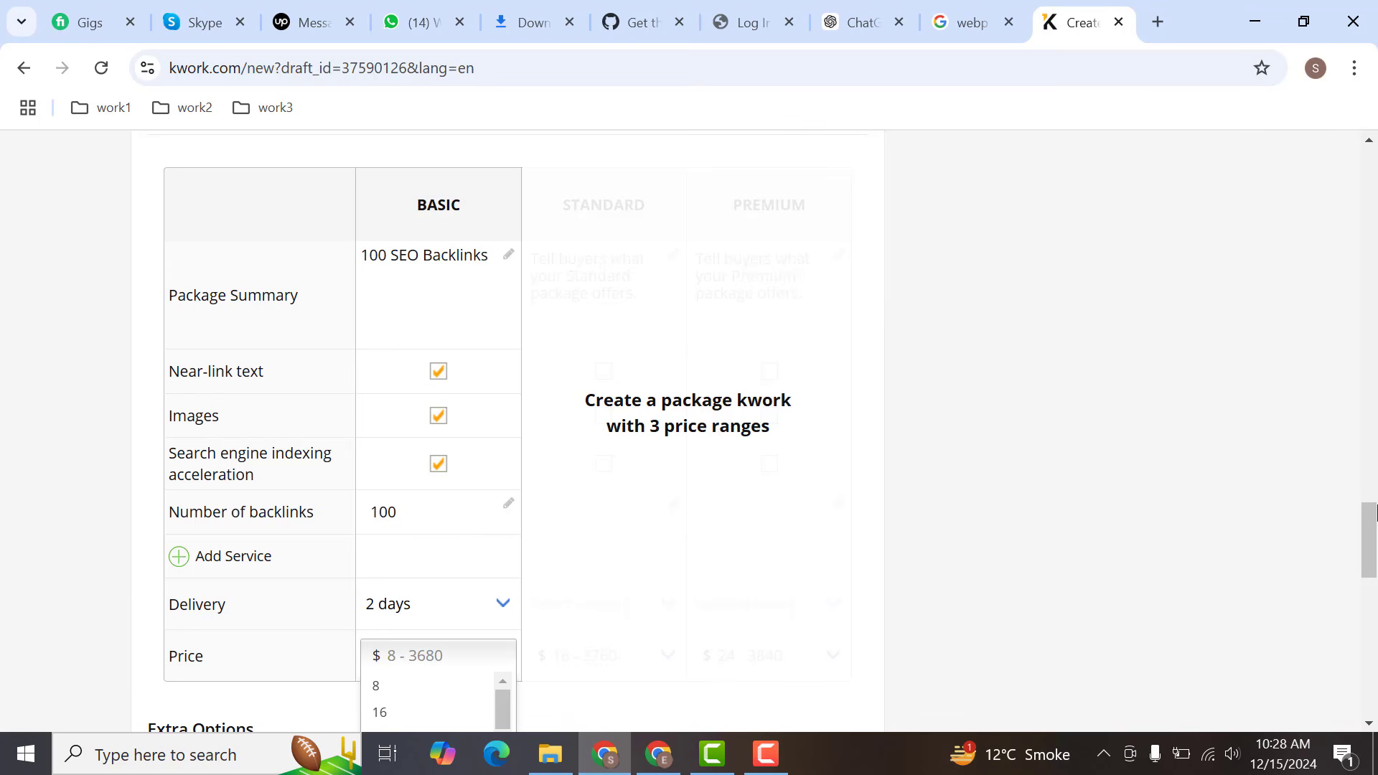
scroll(1239, 518, down, 3)
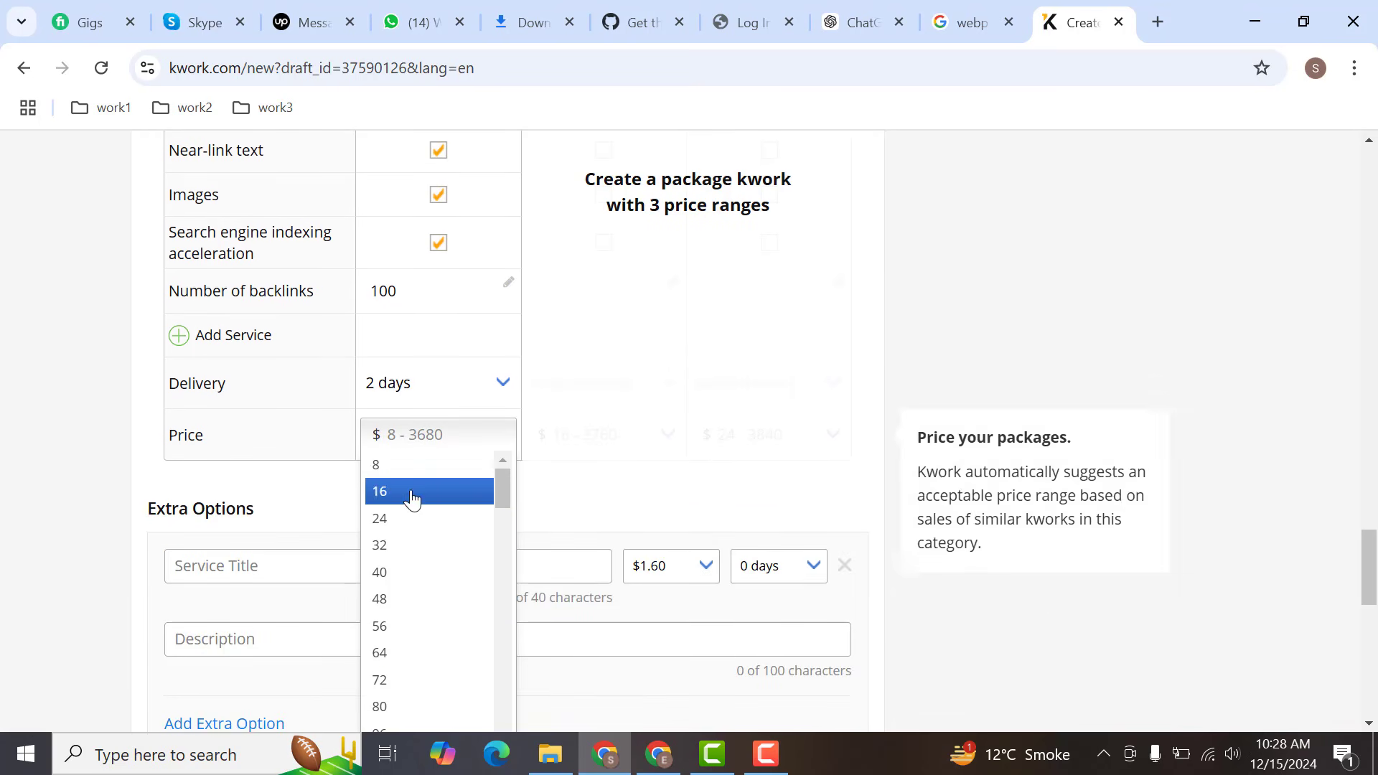
click(427, 491)
Confirm the kwork without adding extra options or questions, submitting it for approval, and read the submission notice.
drag(1374, 557, 1368, 624)
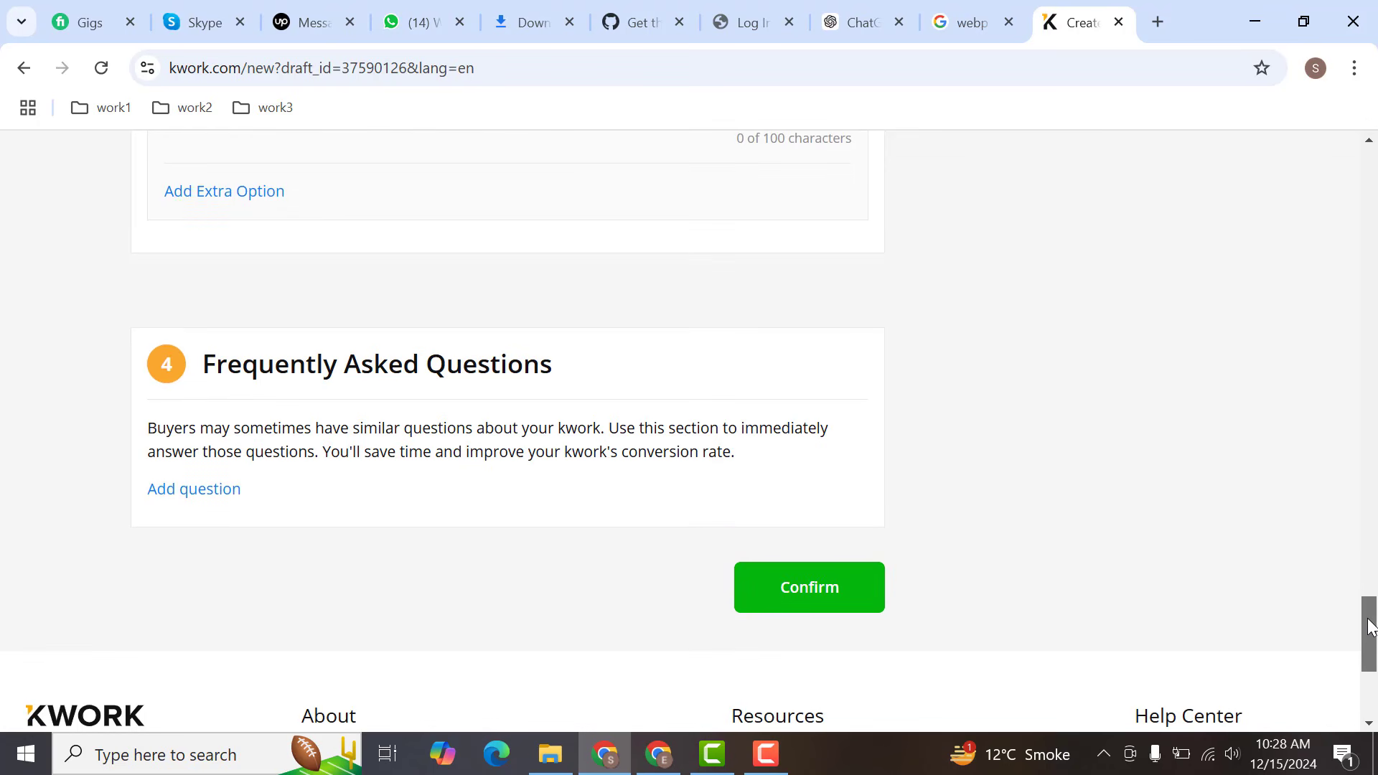
click(793, 608)
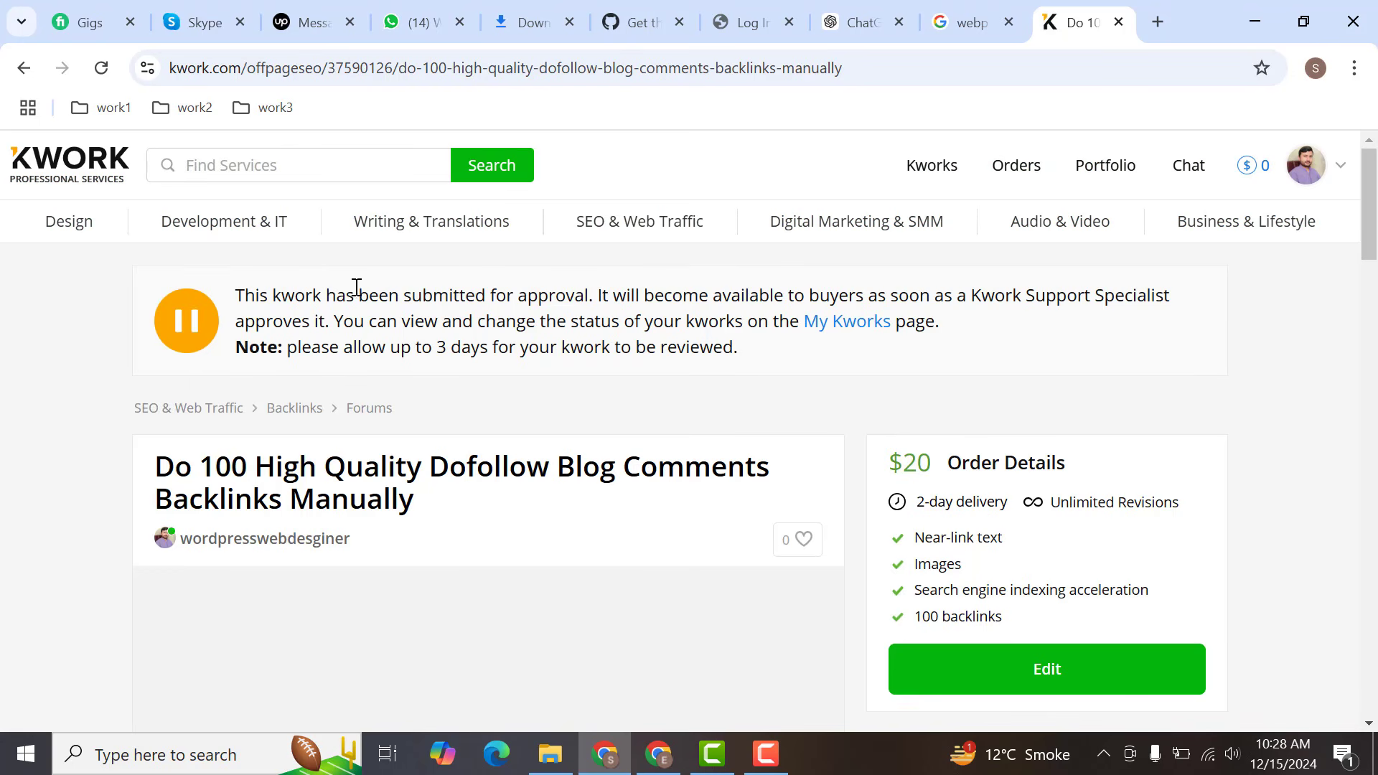
drag(305, 296, 508, 296)
click(576, 296)
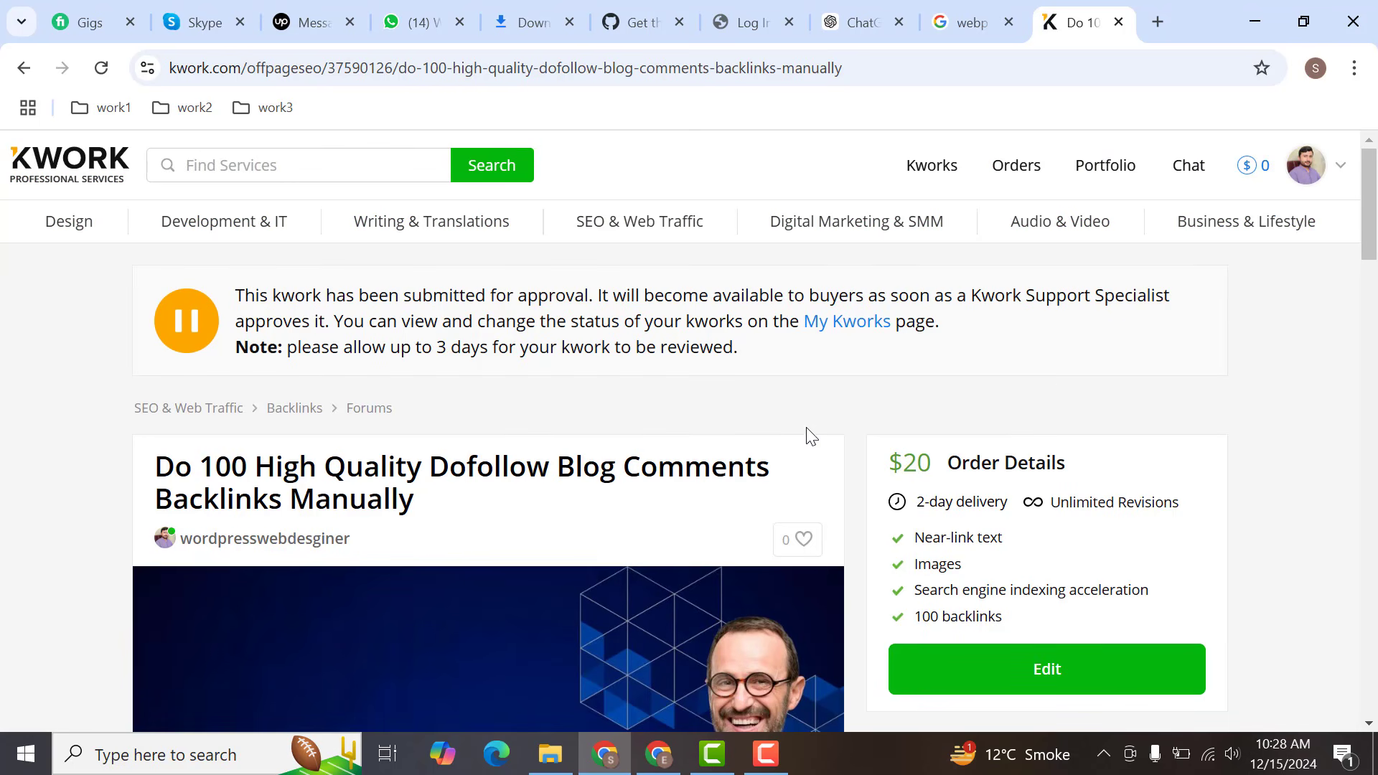